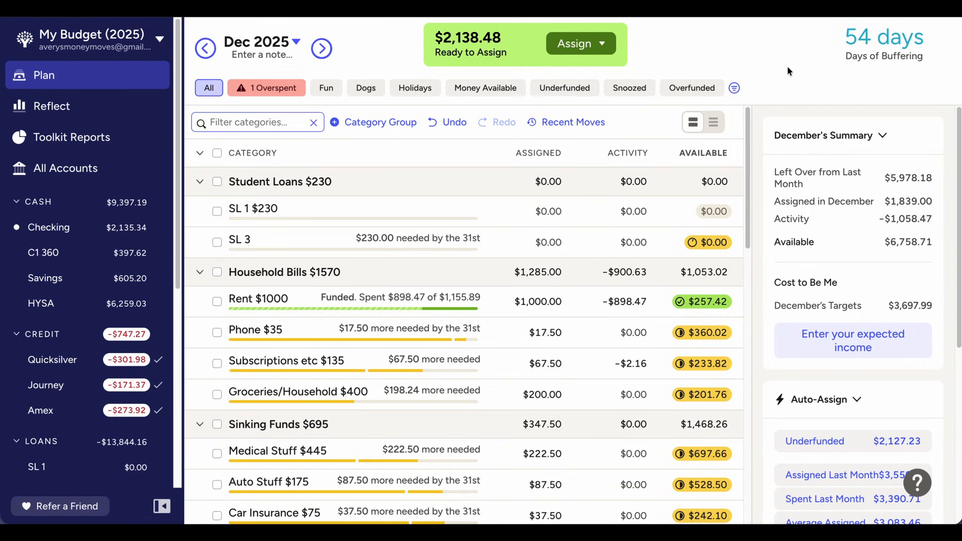
Hide the paid-off SL 1 category in the Student Loans group
left_click(250, 209)
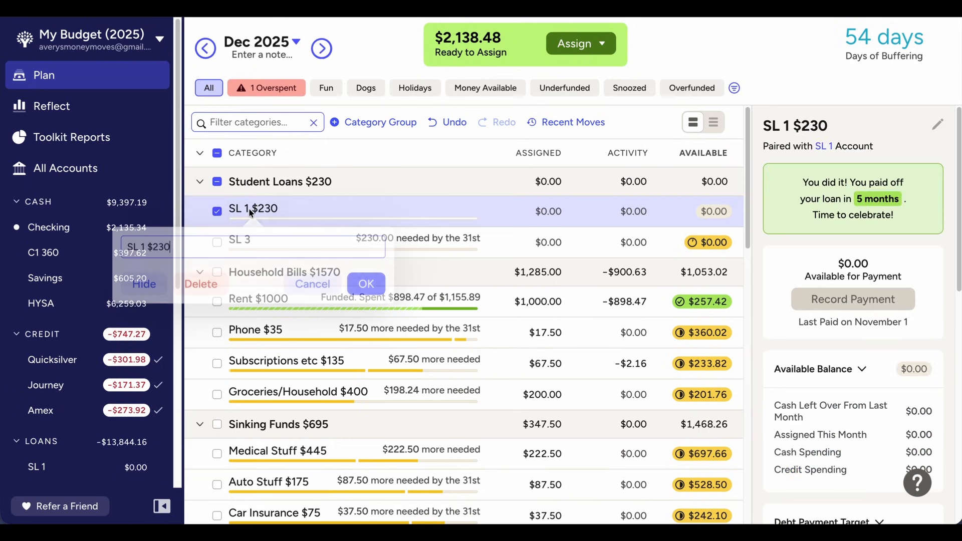
left_click(143, 282)
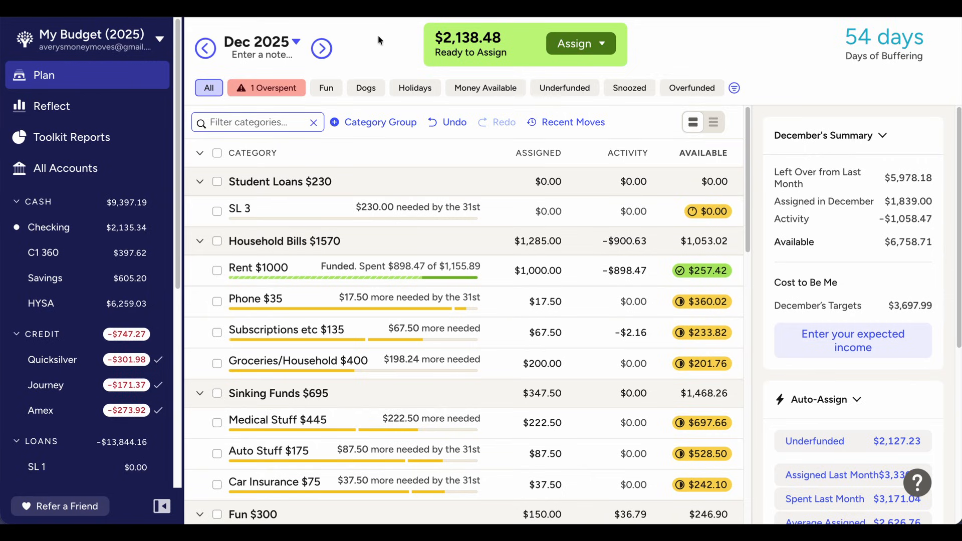
Try covering the overspent Roth IRA category in December 2025 with $270 and undo the assignment
left_click(318, 56)
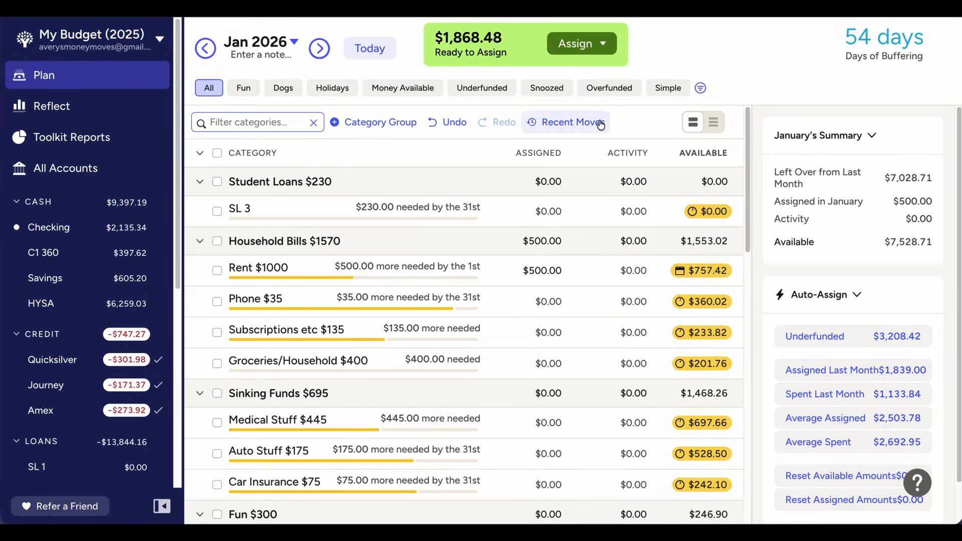
left_click(197, 48)
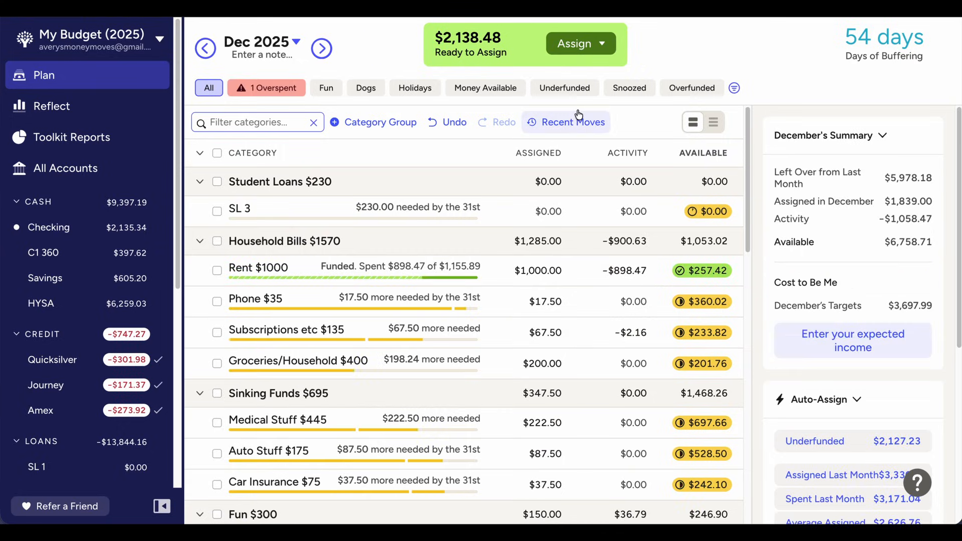
left_click(266, 88)
left_click(555, 210)
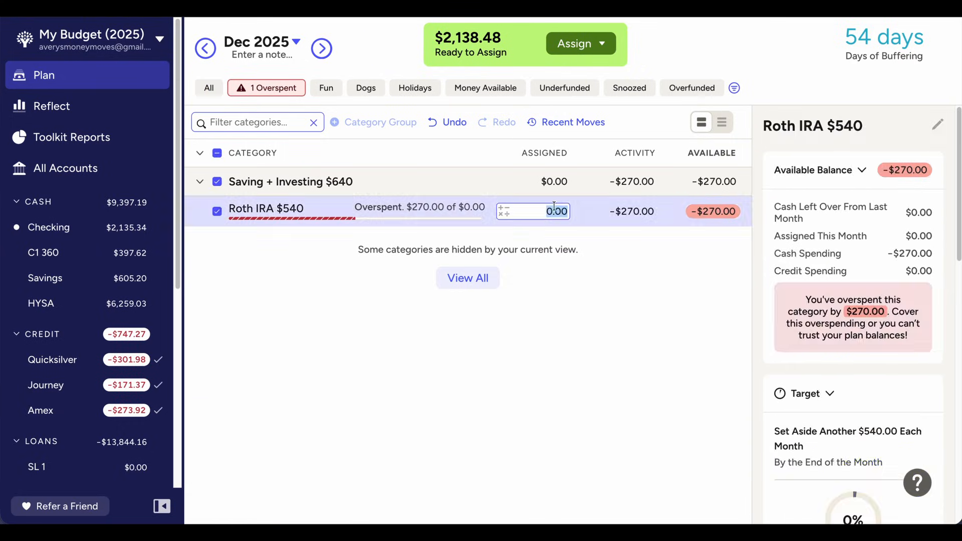
type("270")
key("Return")
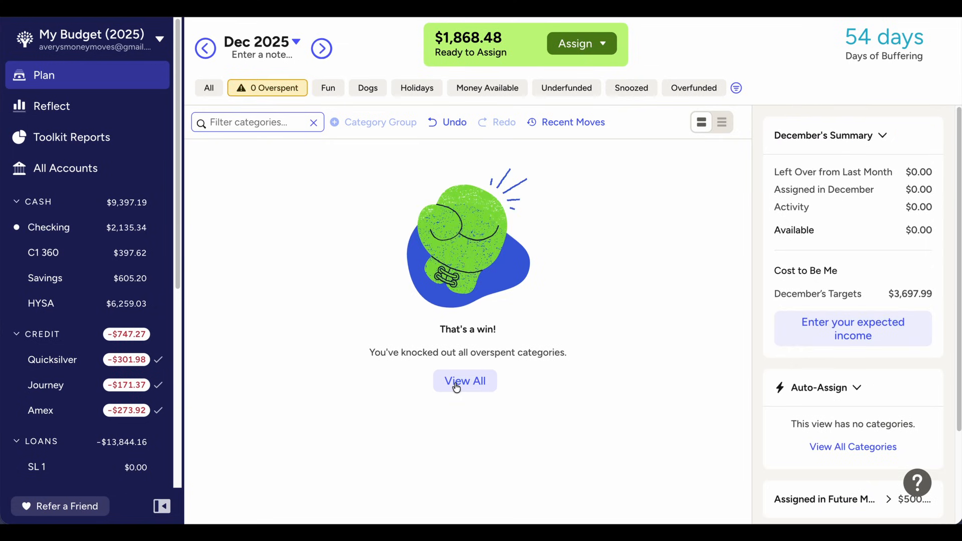
left_click(456, 382)
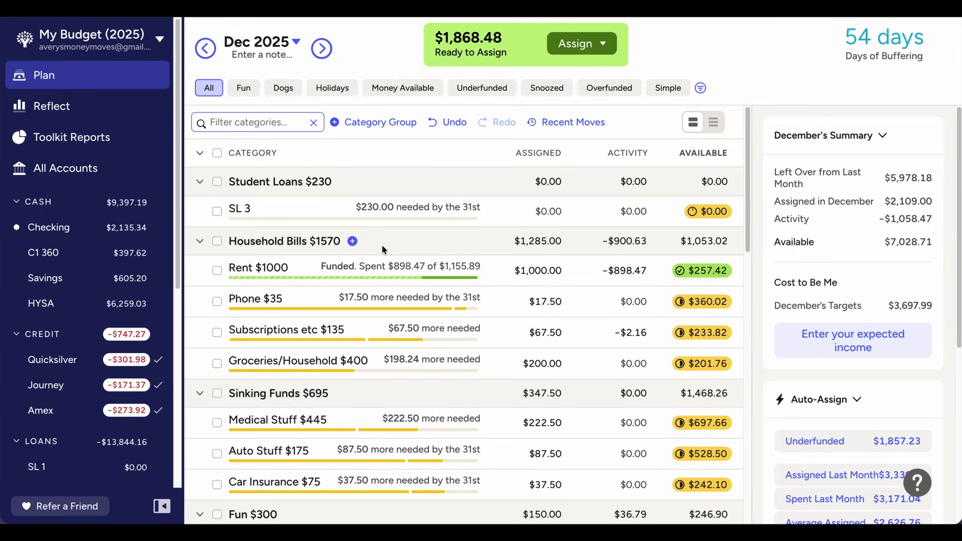
key("super+z")
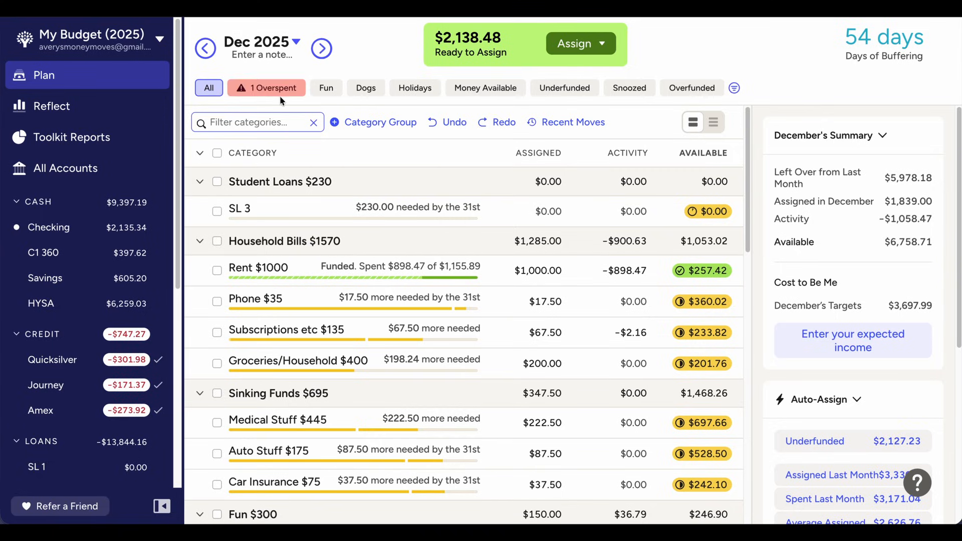
Assign $270 to the overspent Roth IRA category in December 2025 and return to the view of all categories
left_click(291, 88)
left_click(532, 211)
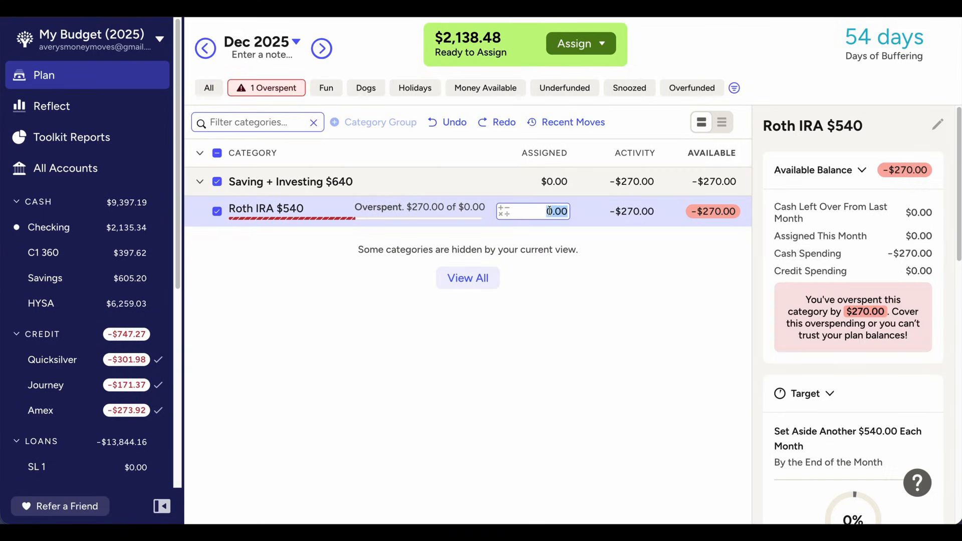
type("270")
key("Return")
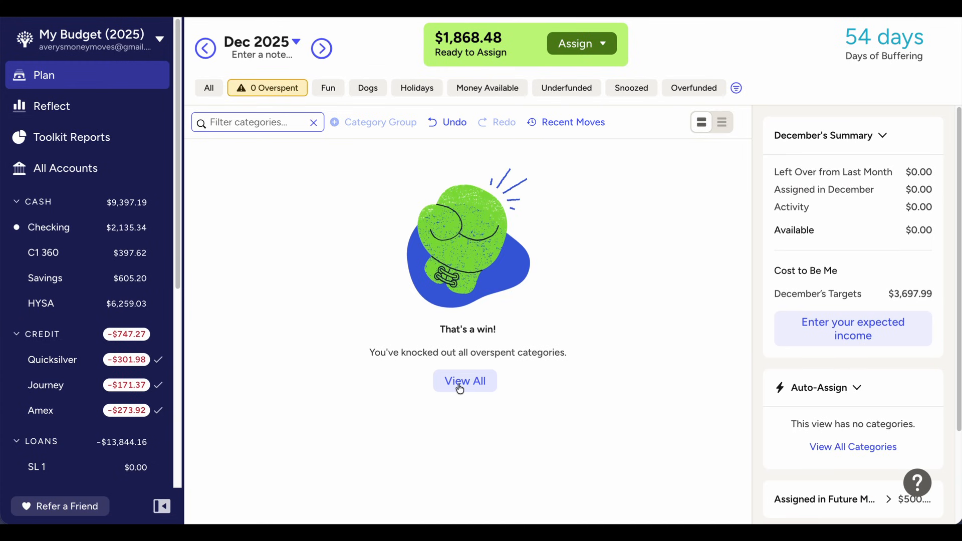
left_click(458, 382)
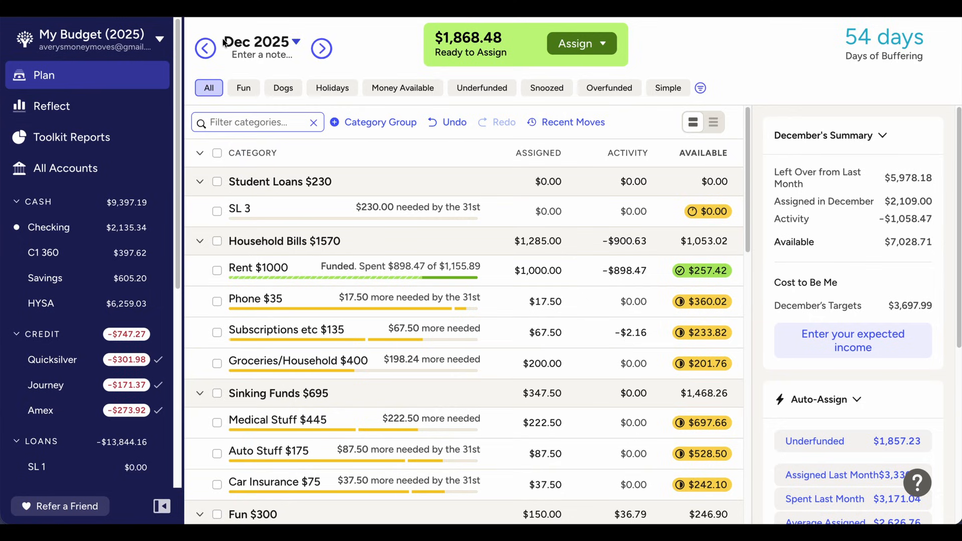
Add $500 to the amount assigned to the Rent category in January 2026
left_click(321, 48)
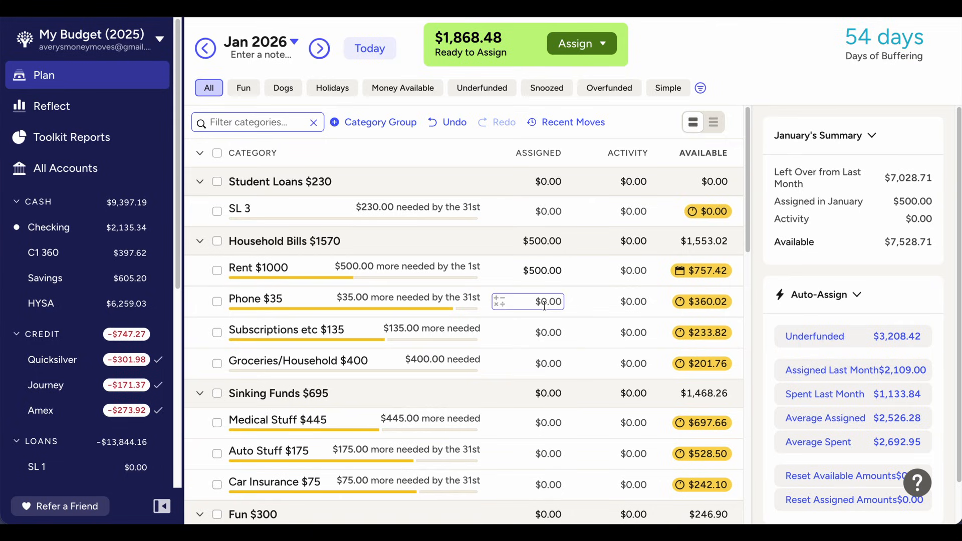
left_click(557, 267)
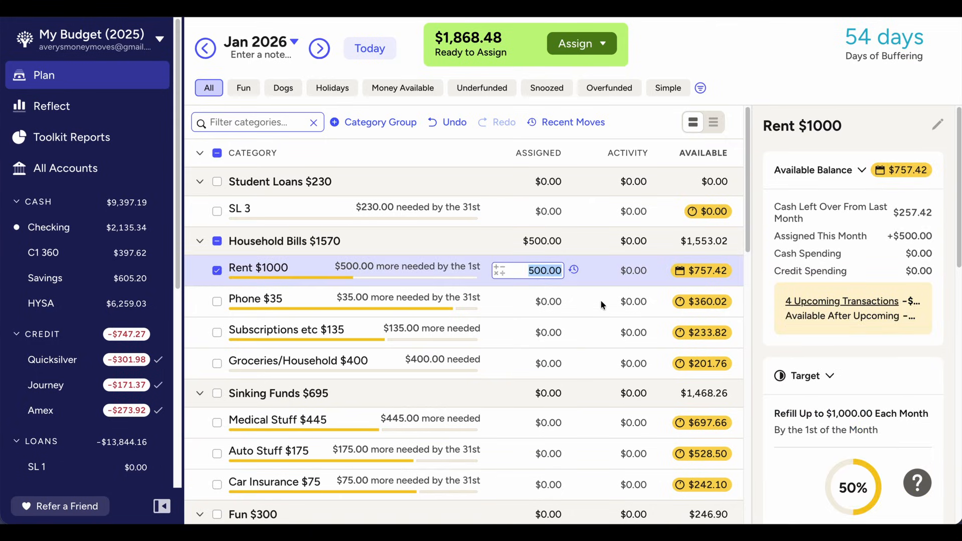
key("Right")
type("+500")
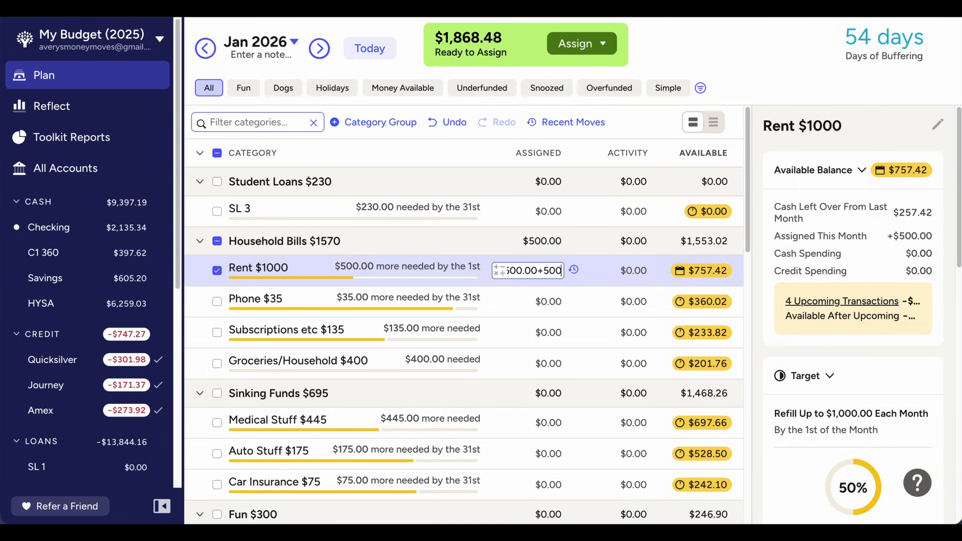
key("Return")
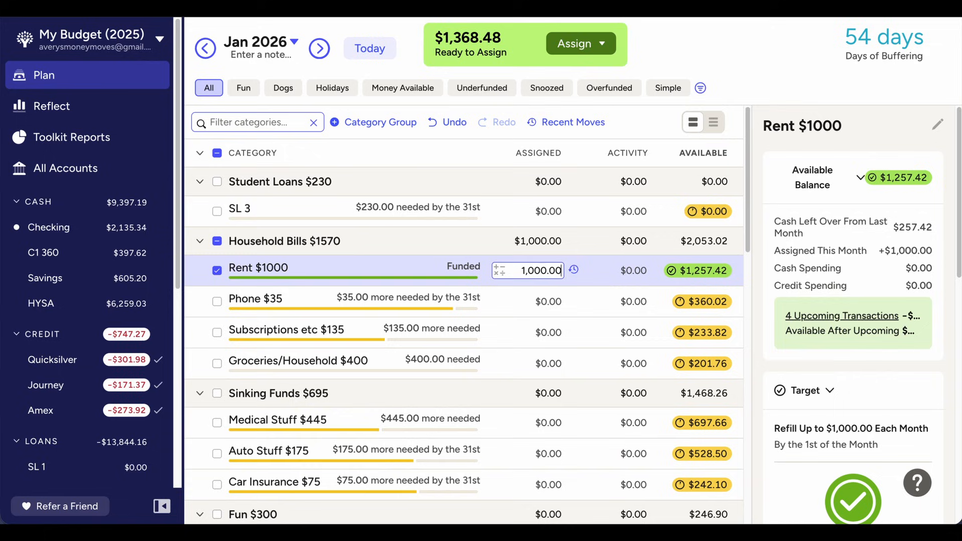
Return to December 2025 and add $17.50 to the amount assigned to the Phone category
left_click(206, 48)
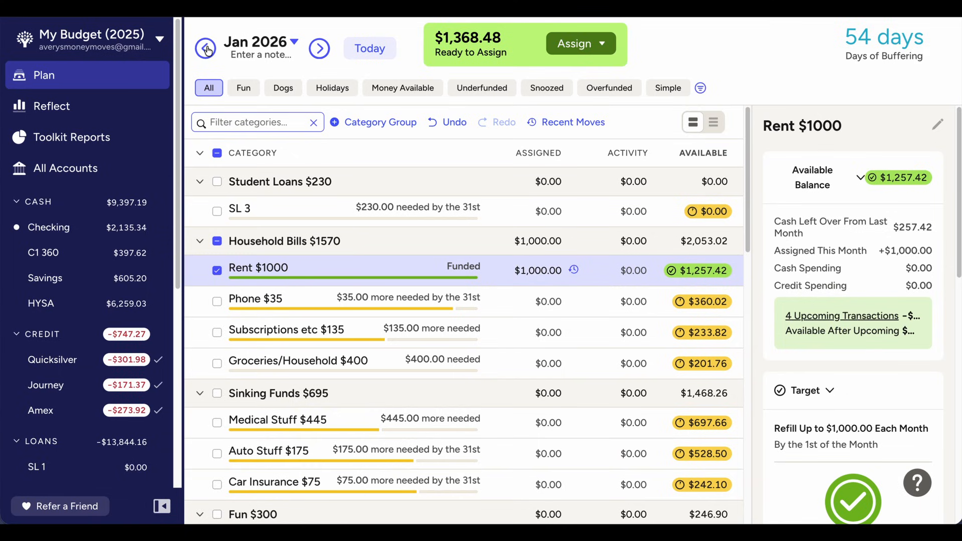
left_click(217, 153)
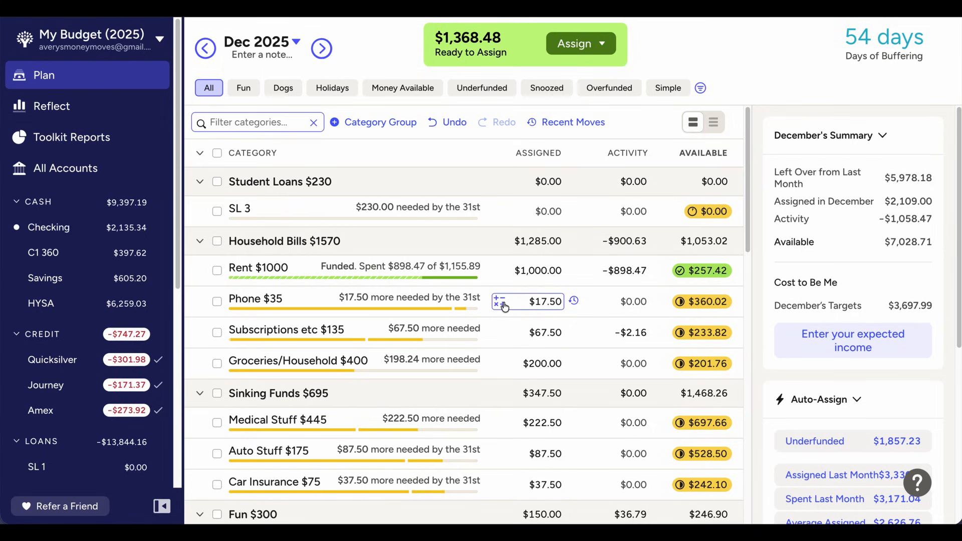
left_click(545, 302)
key("Right")
type("+")
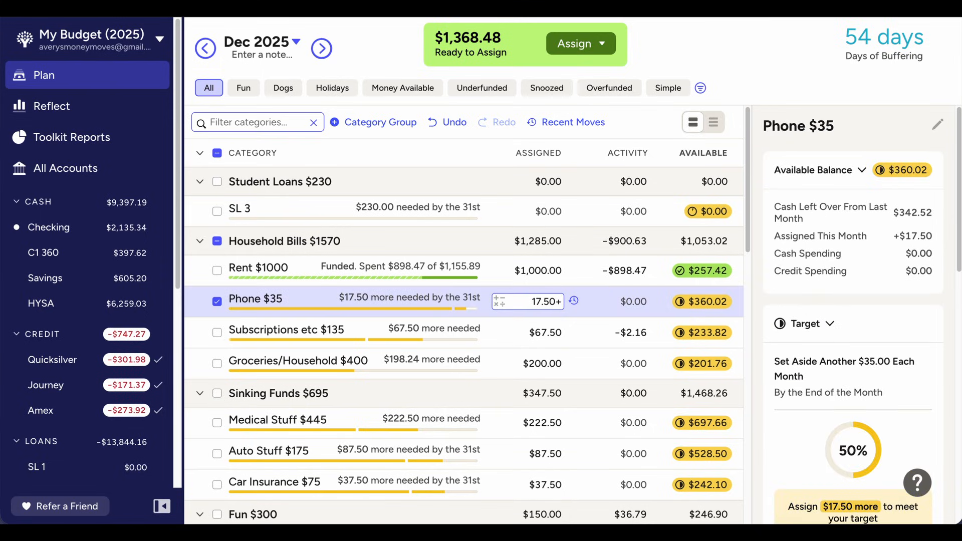
type("17.50")
key("Return")
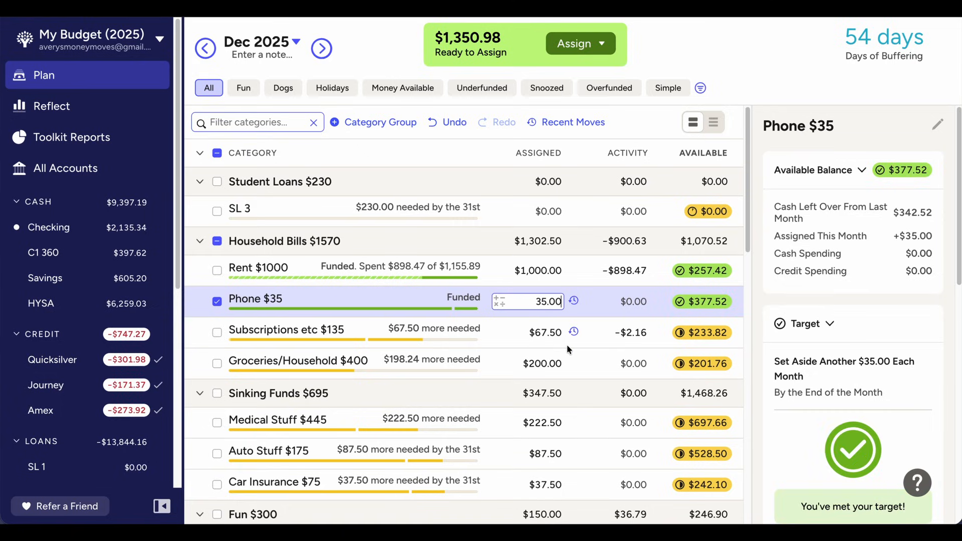
Add $67.50 to the amount assigned to the Subscriptions etc category in December 2025
left_click(542, 330)
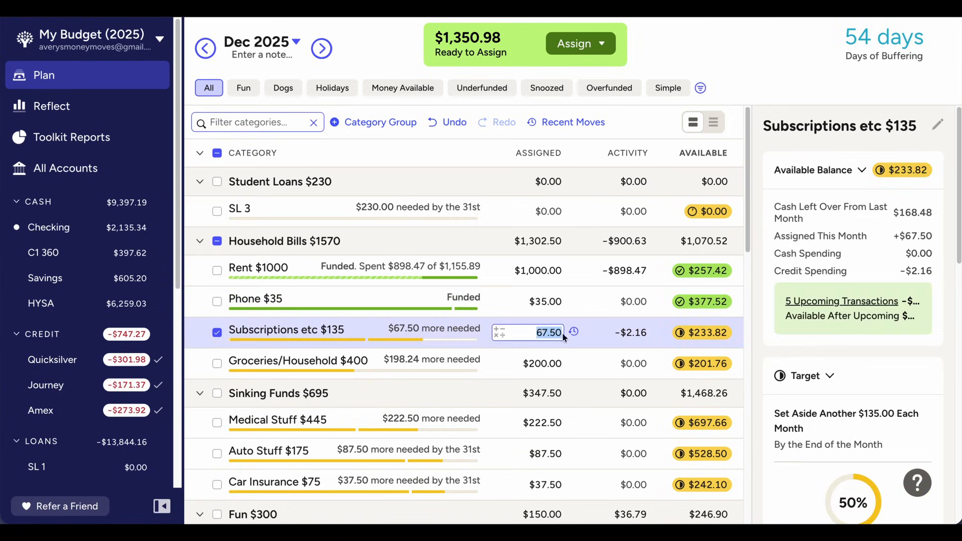
key("Right")
type("+67.50")
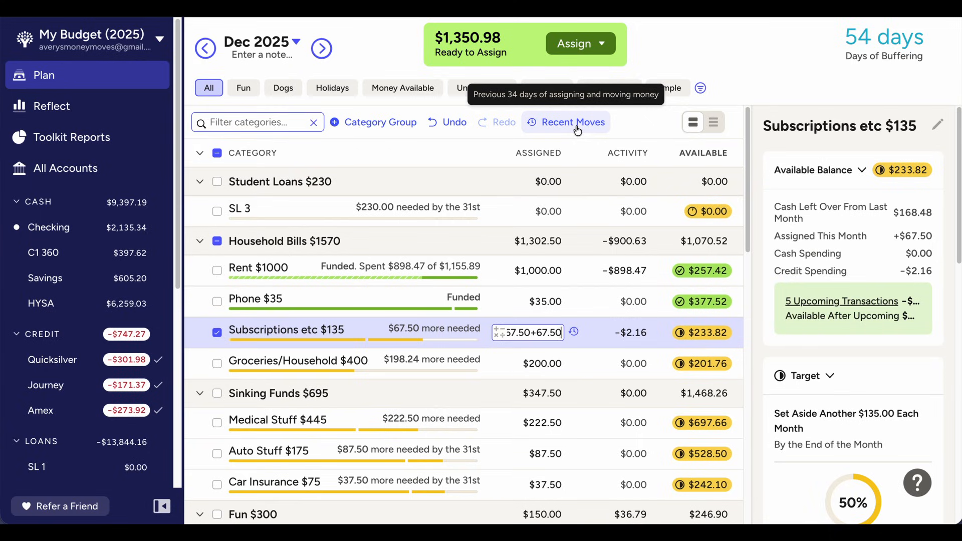
key("Return")
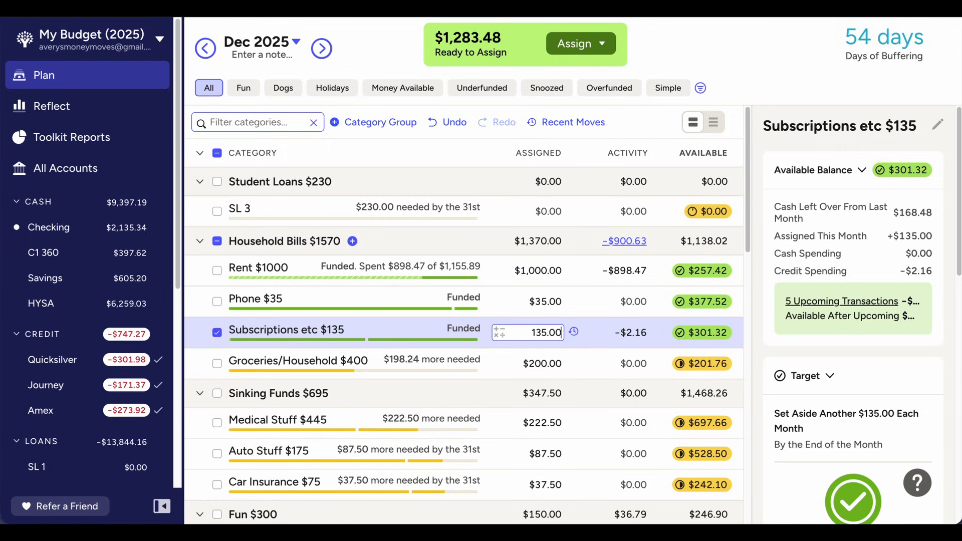
Add $198.24 to the amount assigned to the Groceries/Household category in December 2025
left_click(537, 368)
key("Right")
type("+198.24")
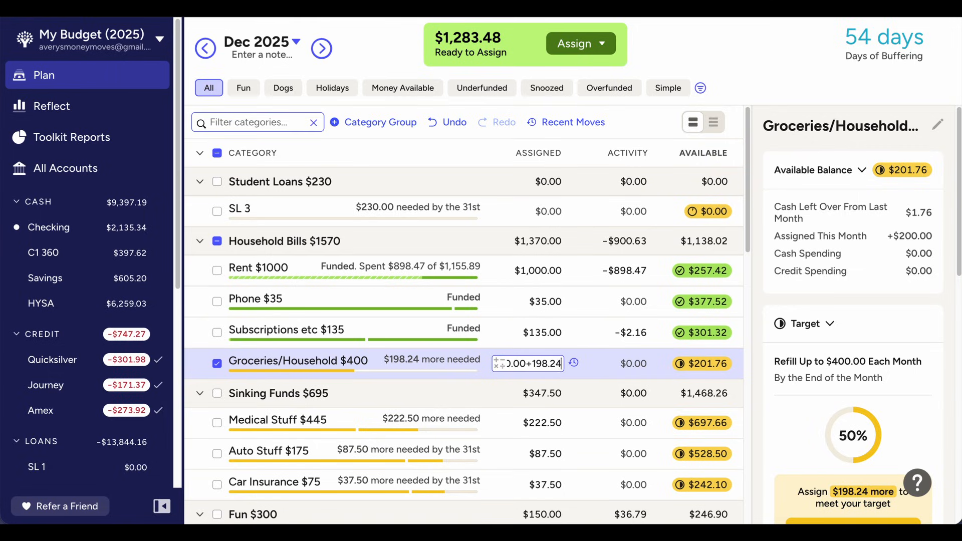
key("Return")
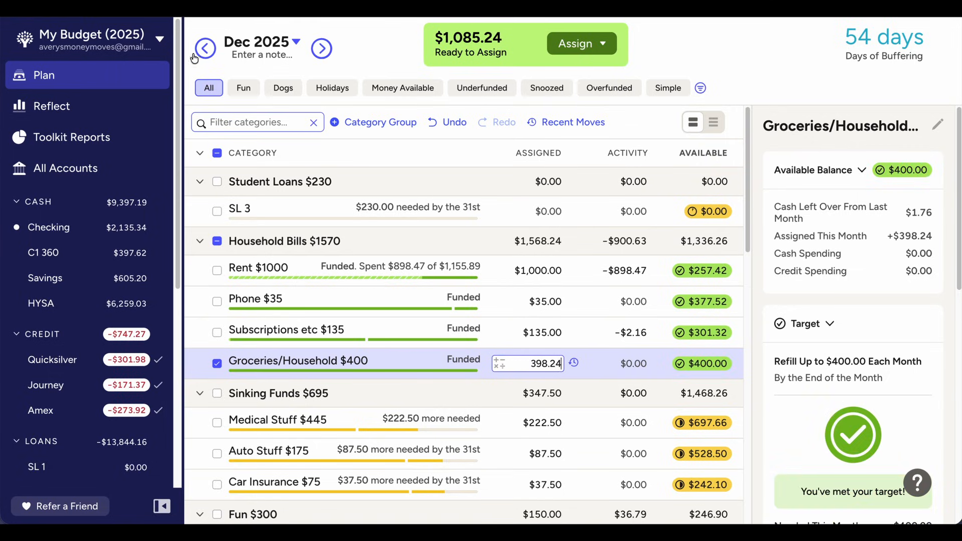
Review the October and November 2025 plans, examining Groceries/Household and Medical Stuff spending, and return to December 2025
left_click(212, 52)
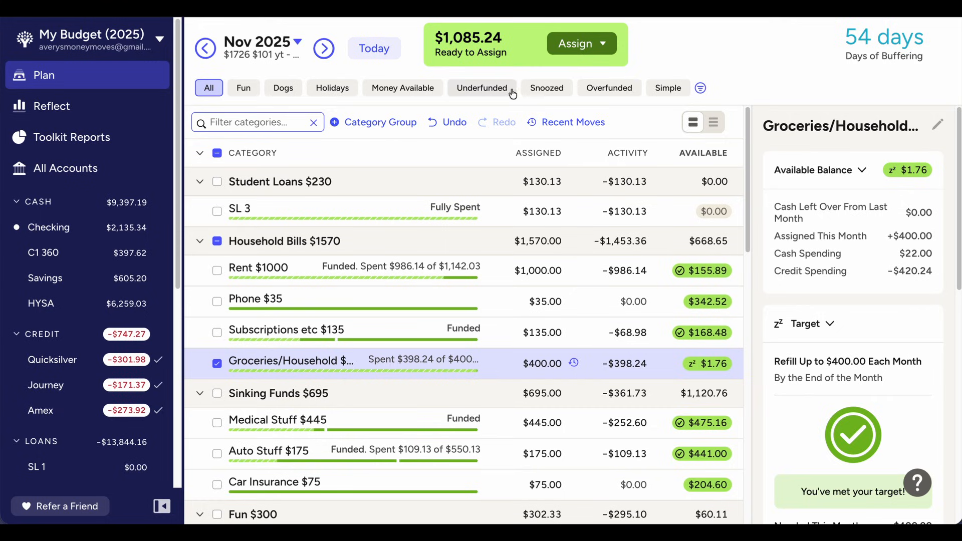
left_click(324, 49)
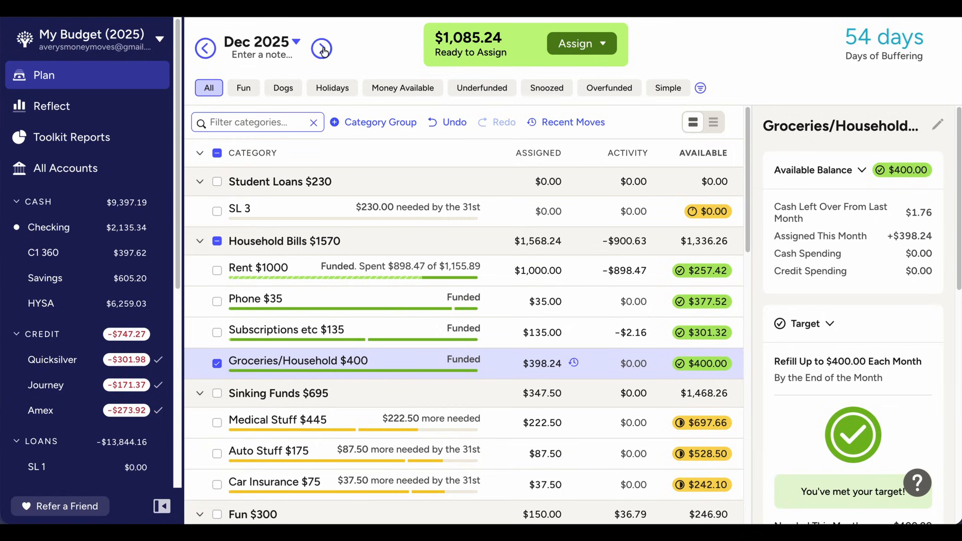
left_click(204, 48)
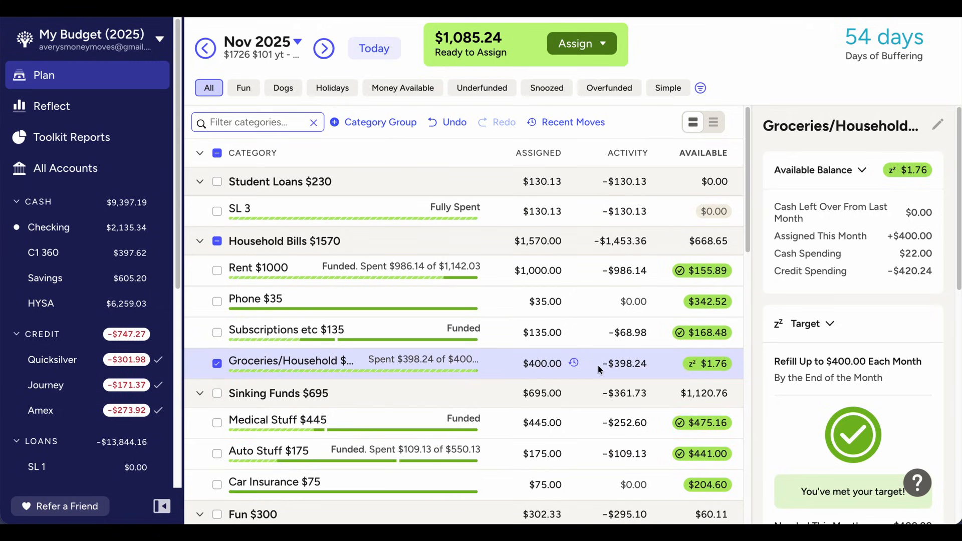
left_click(204, 48)
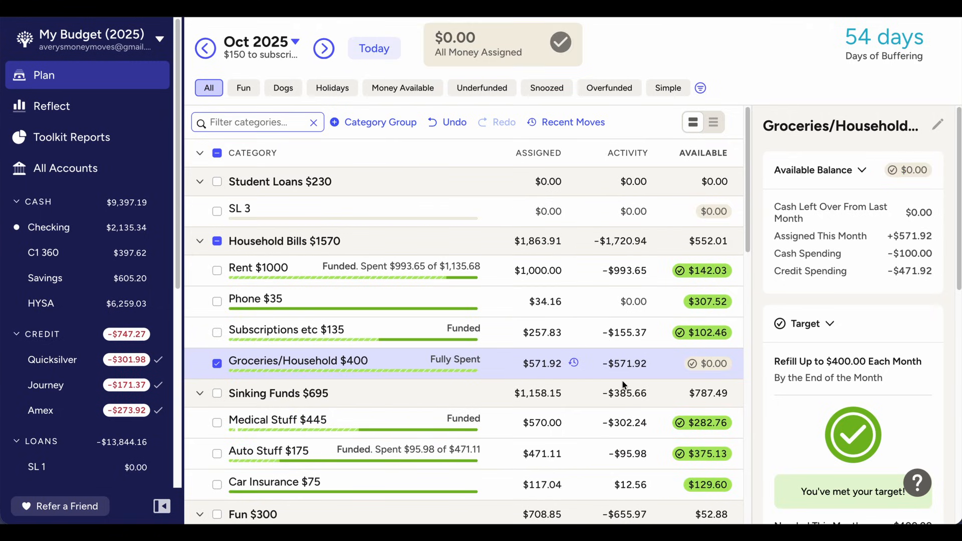
left_click(323, 48)
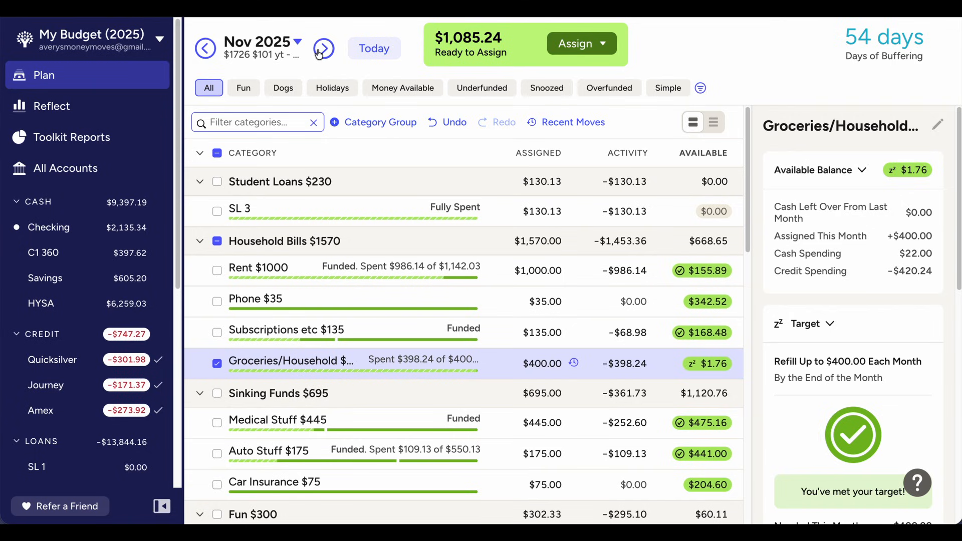
scroll(438, 178, "down", 2)
left_click(459, 314)
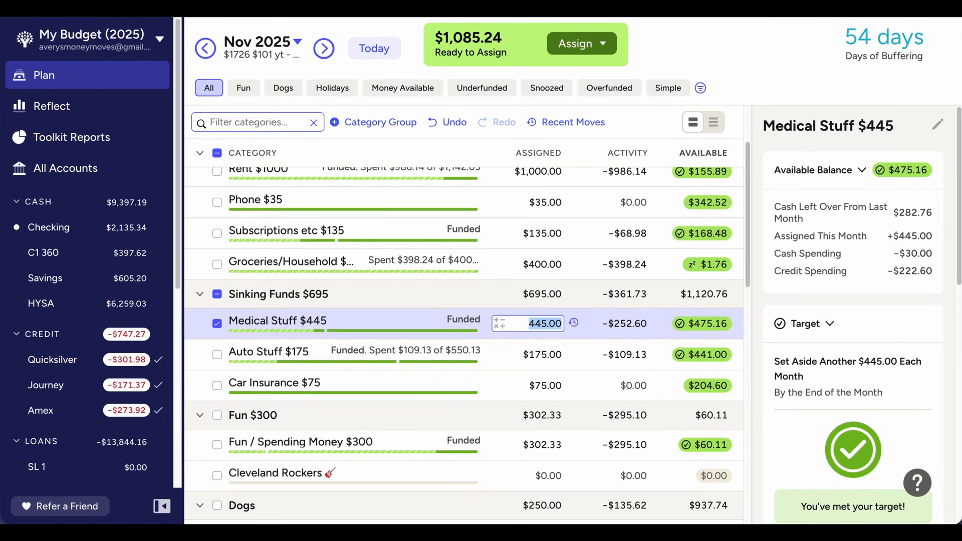
left_click(324, 48)
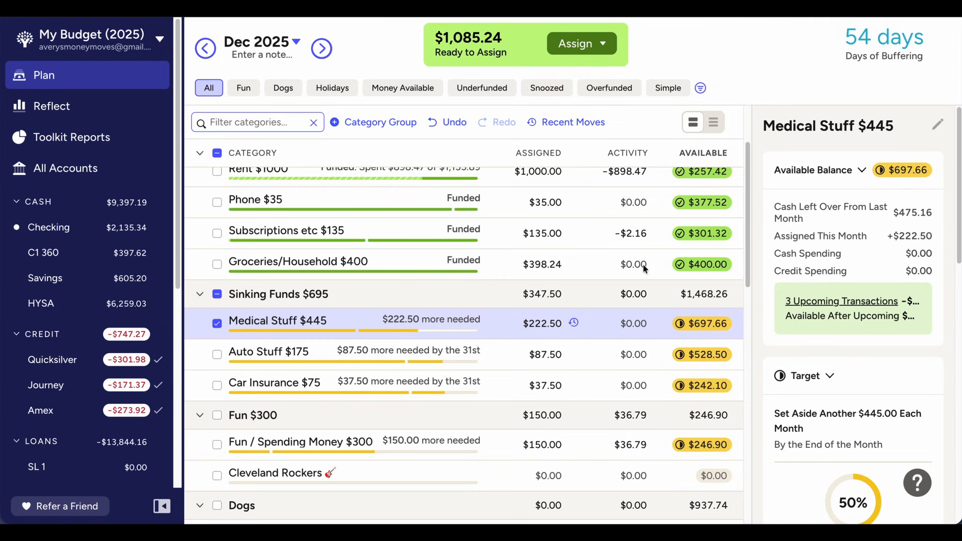
Add $222.50 to the amount assigned to the Medical Stuff category in December 2025
left_click(217, 325)
left_click(533, 325)
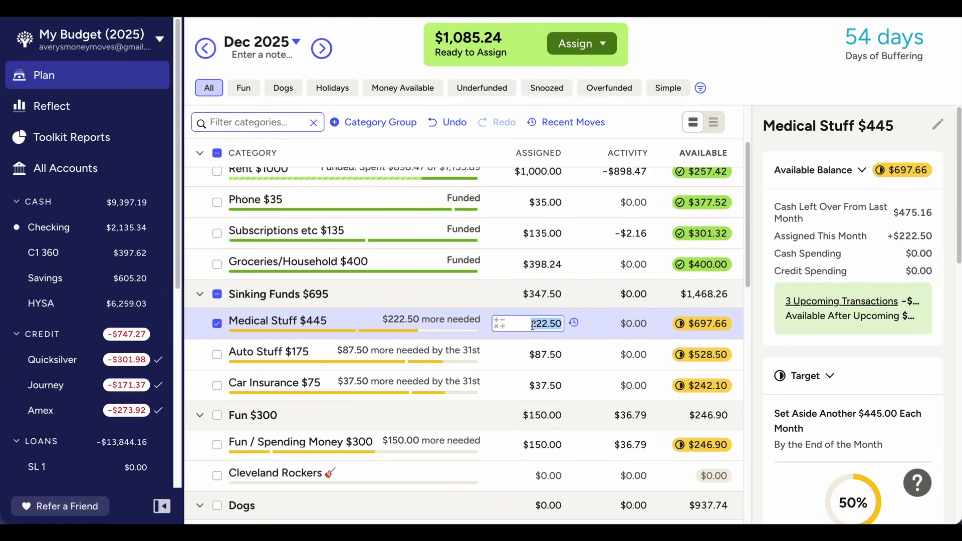
key("Right")
type("+222.50")
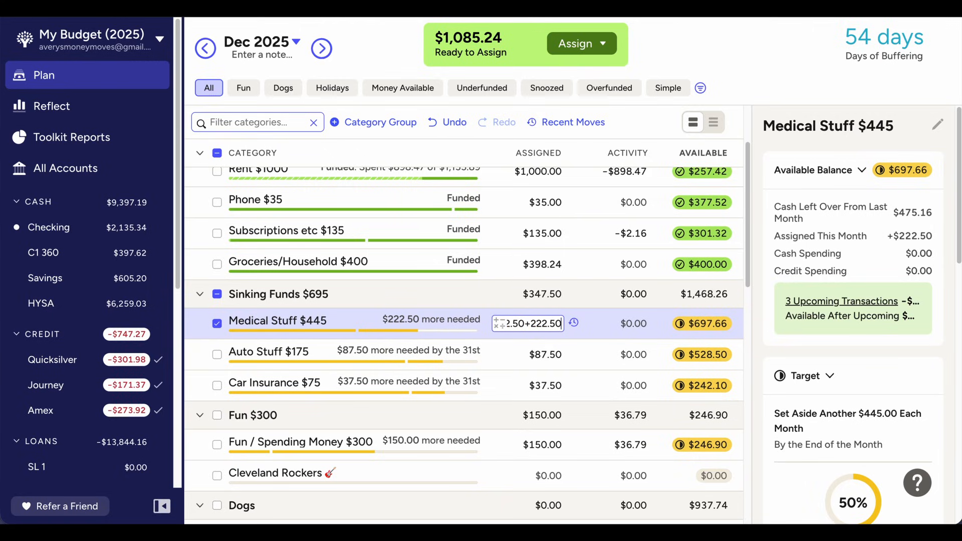
key("Return")
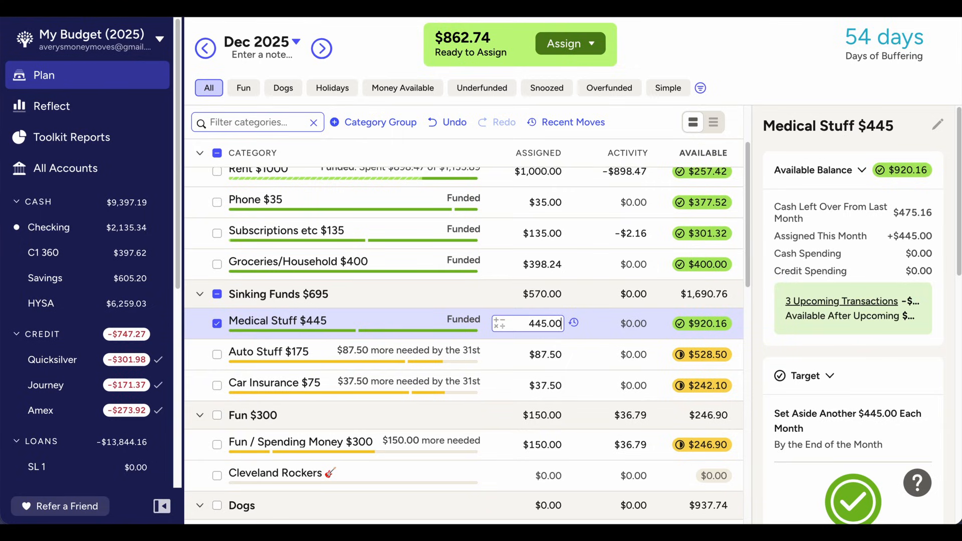
Add $87.50 to the amount assigned to the Auto Stuff category in December 2025
left_click(552, 357)
key("Right")
type("+")
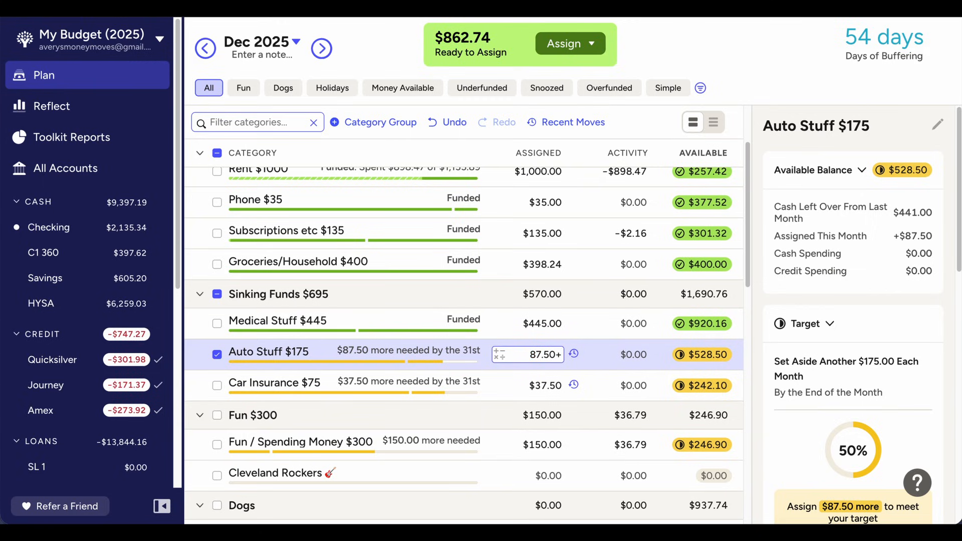
type("87.50")
Review the Auto Stuff activity for November 2025, and return to the category in December 2025
left_click(205, 50)
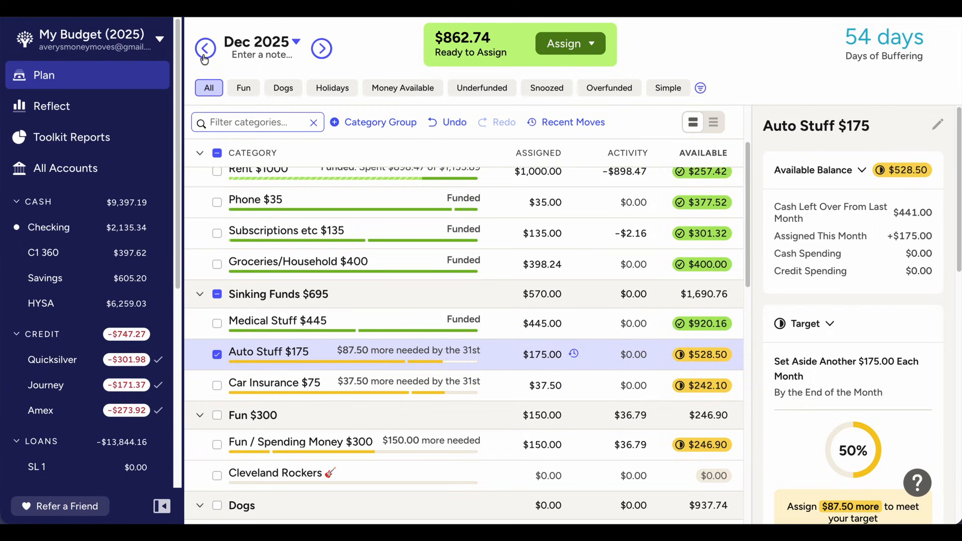
left_click(635, 377)
left_click(634, 355)
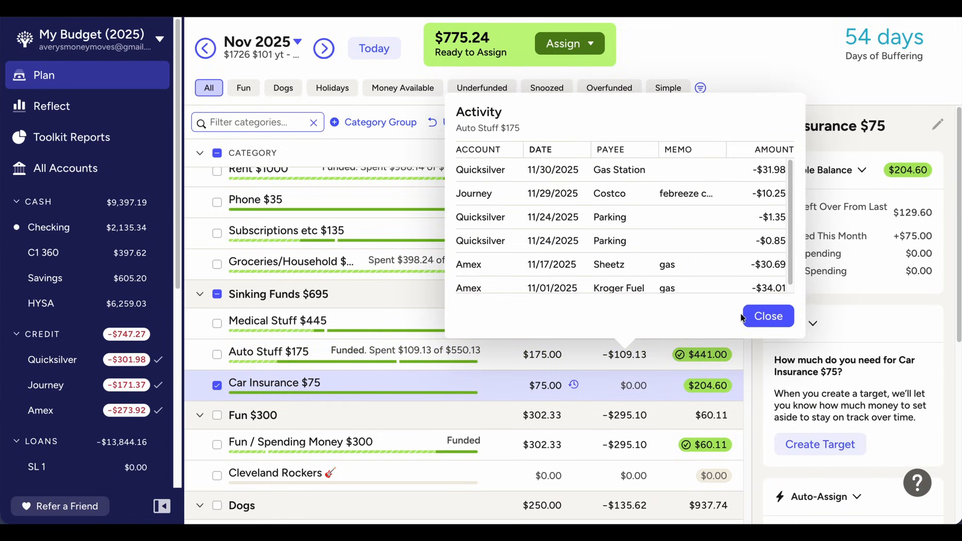
left_click(757, 316)
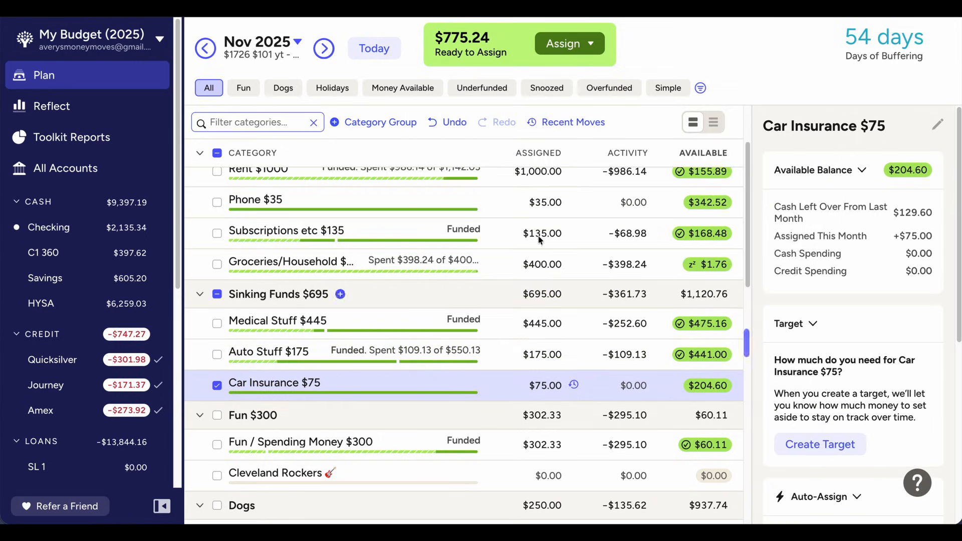
left_click(324, 49)
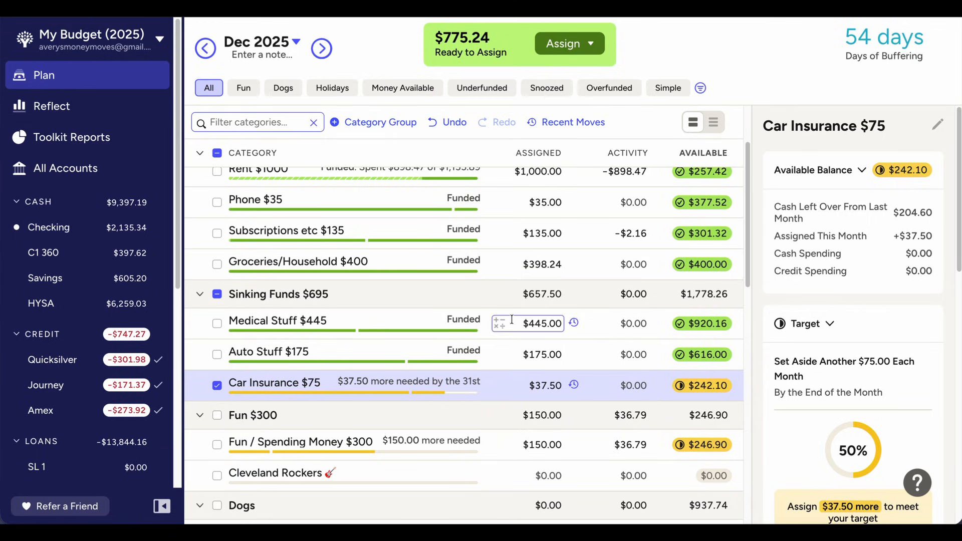
left_click(536, 355)
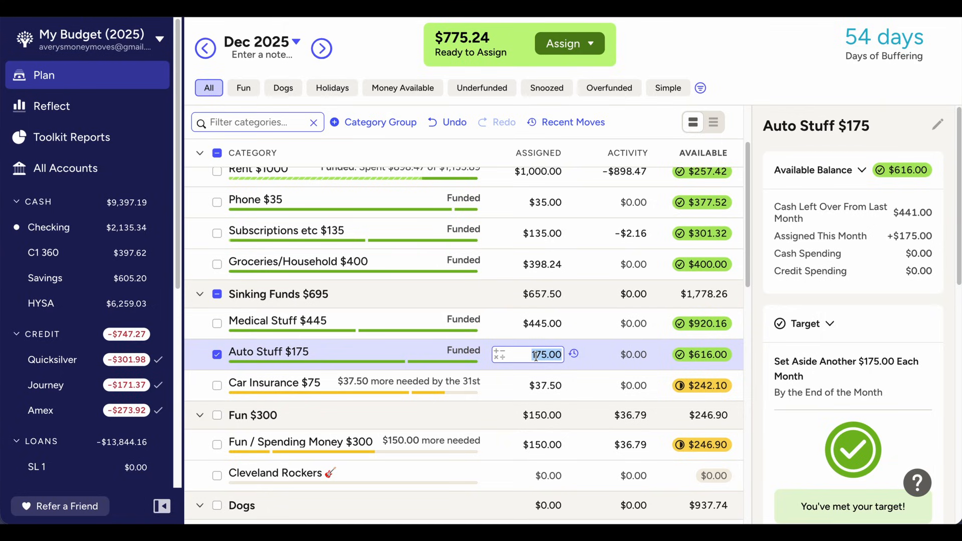
Add $37.50 to the amount assigned to the Car Insurance category in December 2025
left_click(560, 390)
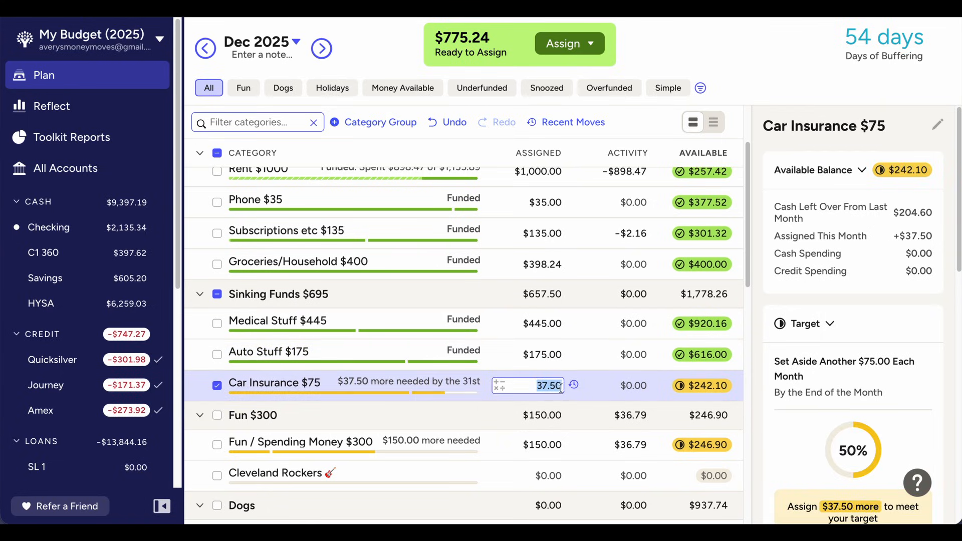
left_click(561, 386)
type("+37.50")
key("Return")
Review the list of November 2025 transactions in the Fun / Spending Money category
scroll(515, 353, "down", 3)
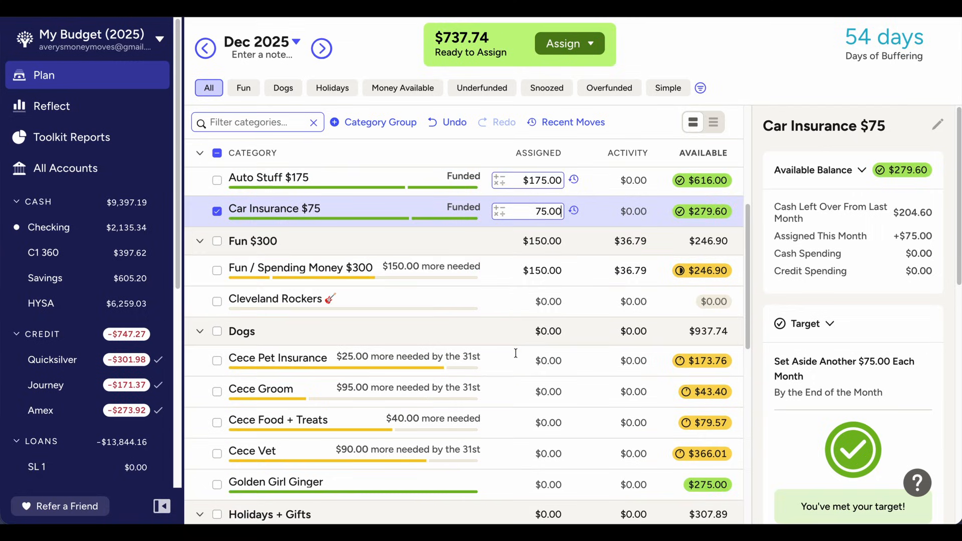
left_click(530, 283)
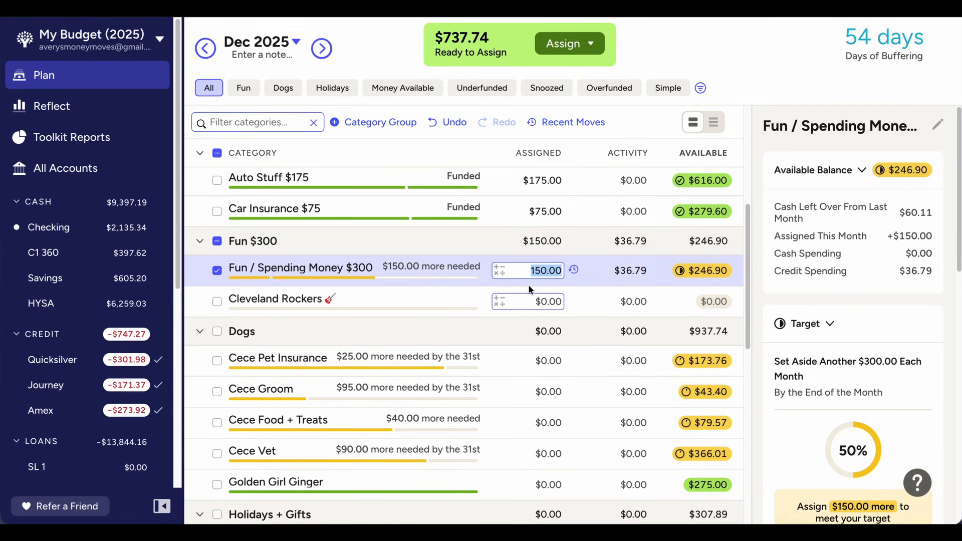
left_click(205, 49)
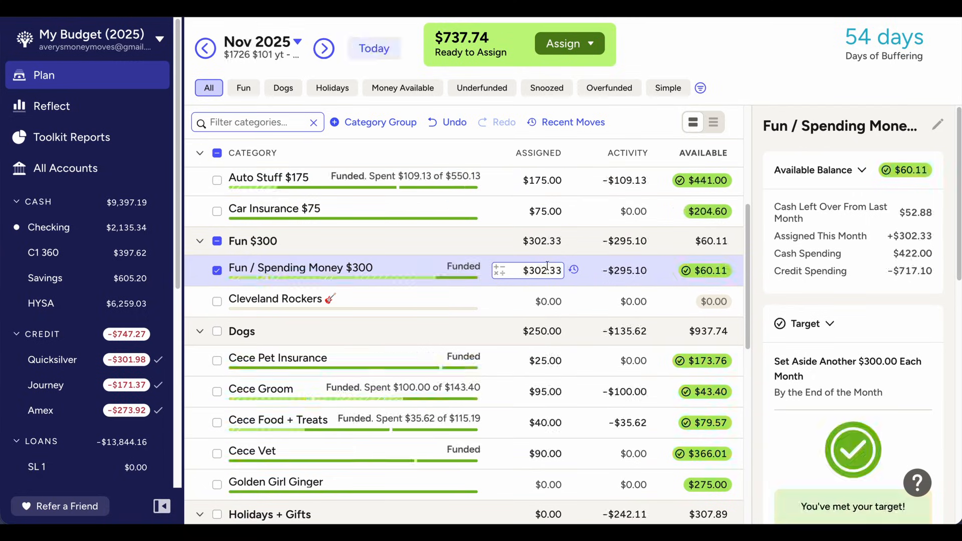
left_click(620, 273)
scroll(704, 384, "down", 1)
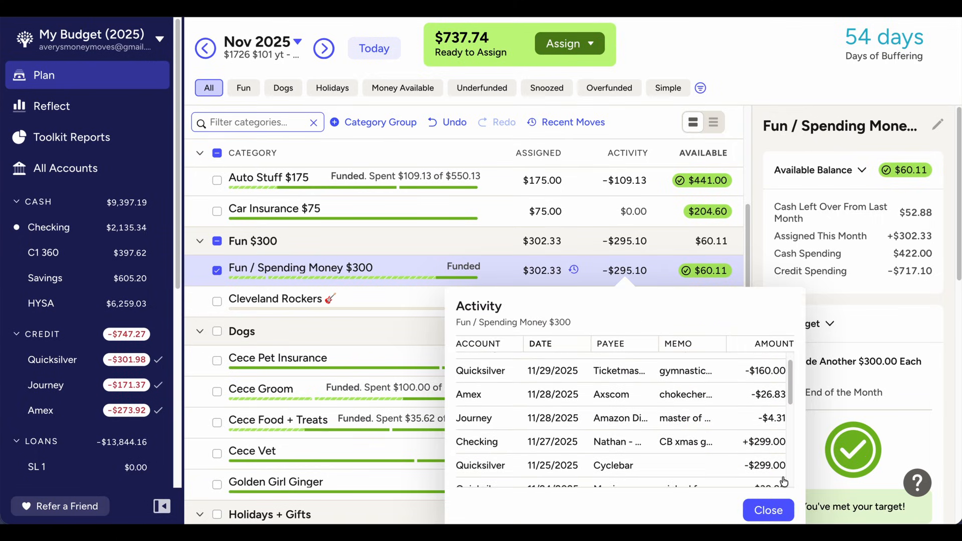
scroll(766, 462, "down", 5)
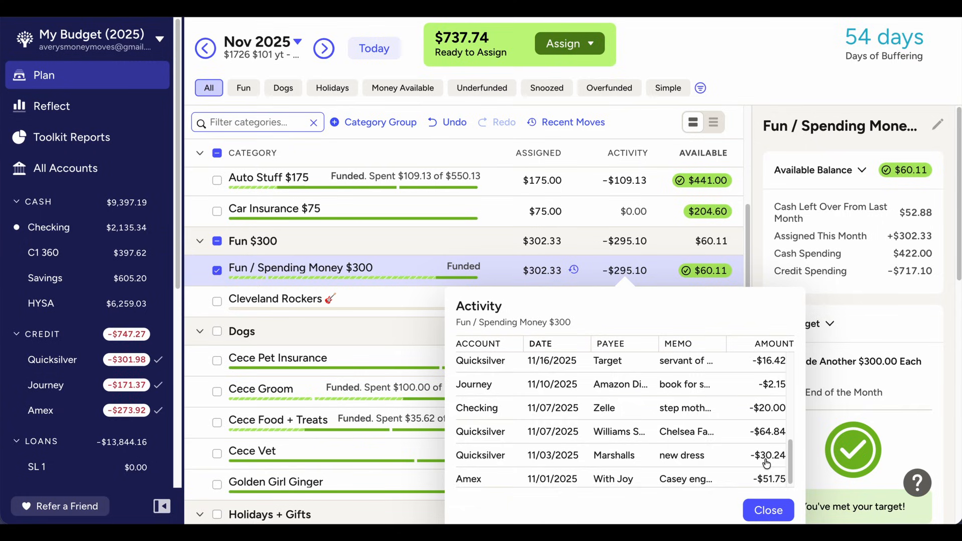
scroll(766, 463, "up", 3)
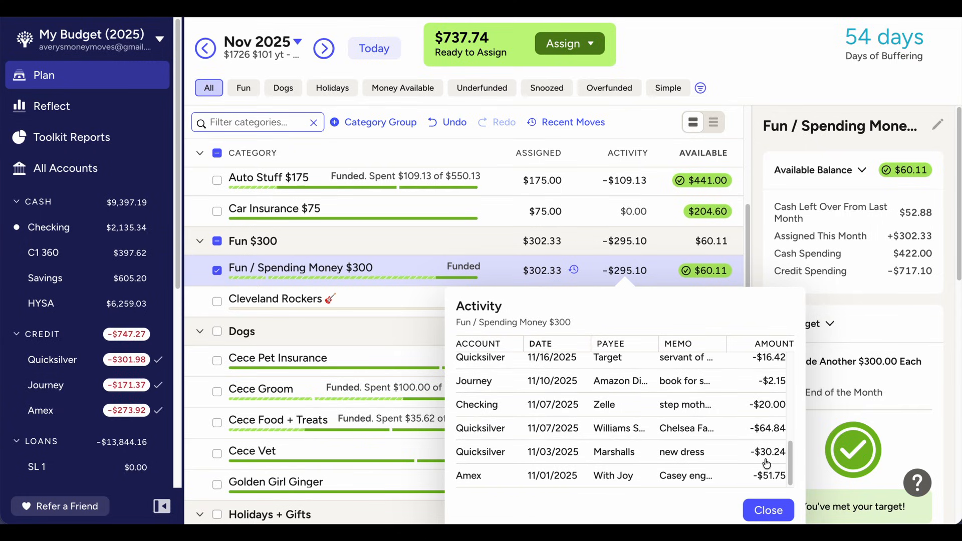
scroll(766, 463, "up", 7)
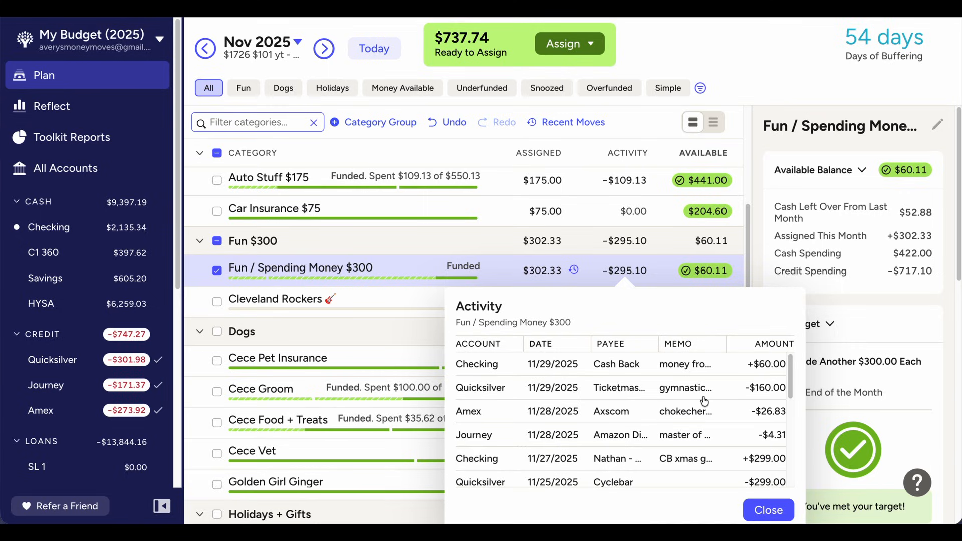
left_click(759, 510)
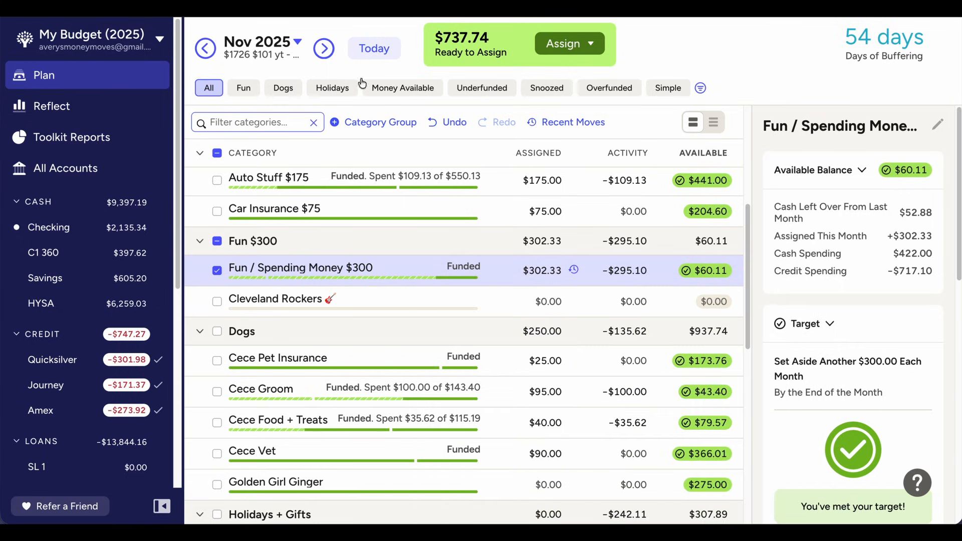
Return to December 2025 and add $150 to the amount assigned to the Fun / Spending Money category
left_click(325, 49)
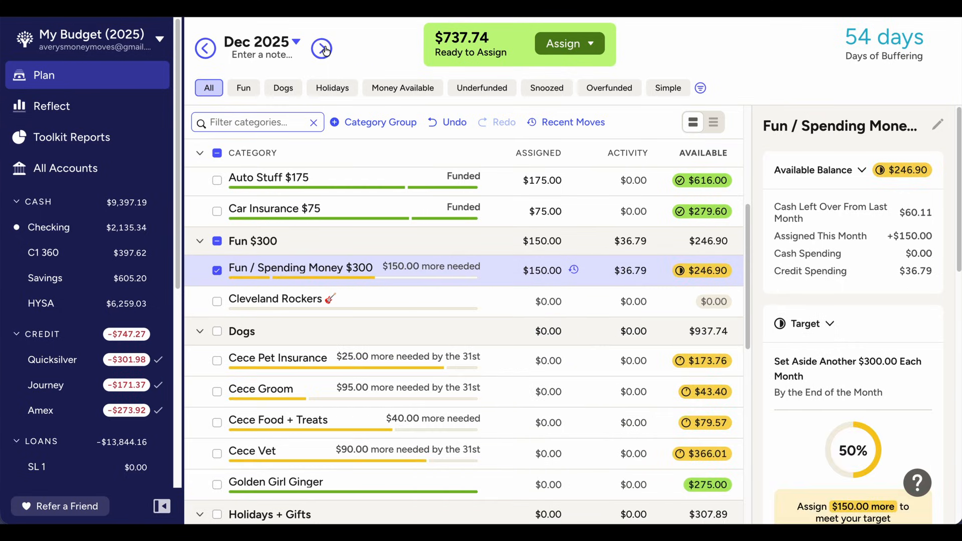
left_click(557, 271)
type("+150")
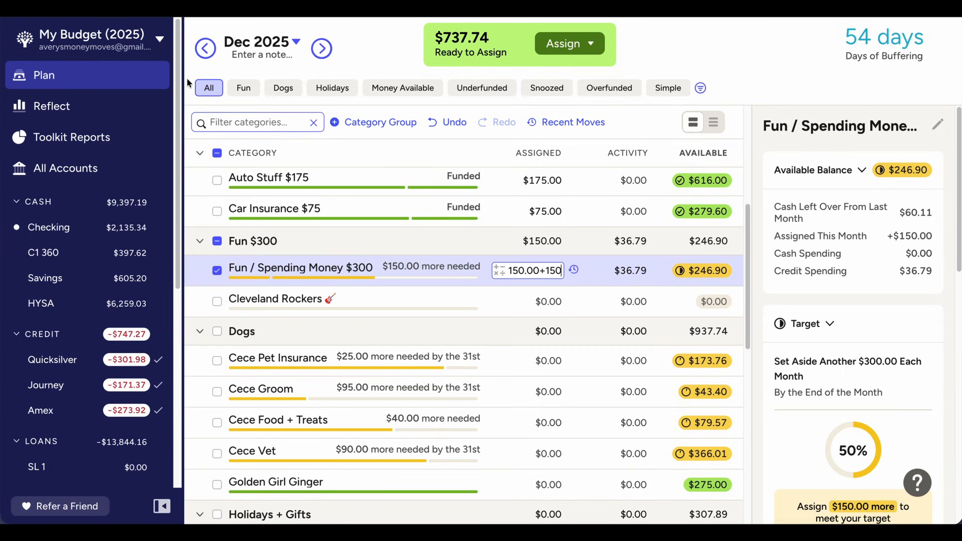
Re-examine the November 2025 Fun / Spending Money transactions, clear the category selection, and return to December 2025
left_click(205, 48)
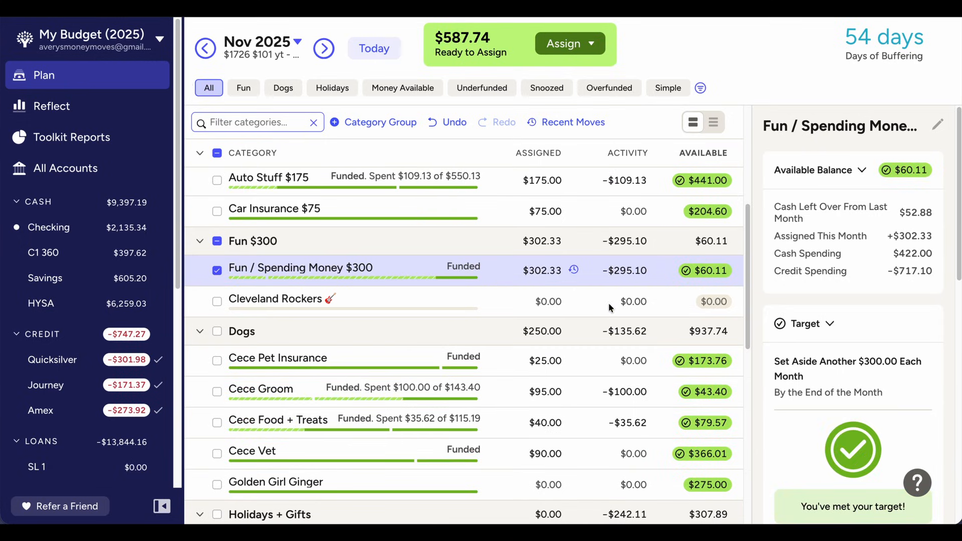
left_click(627, 271)
scroll(648, 388, "down", 2)
scroll(648, 388, "up", 2)
scroll(648, 387, "down", 3)
scroll(648, 388, "down", 1)
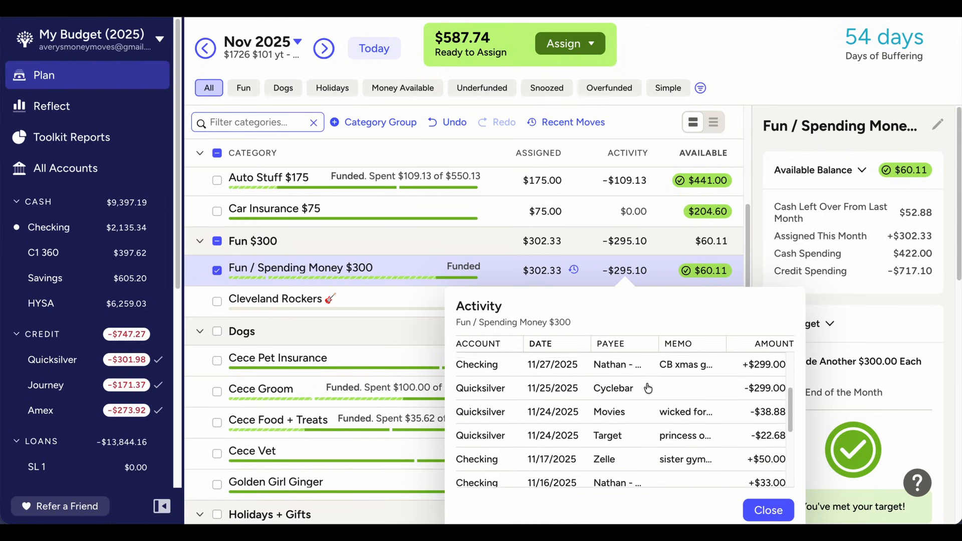
scroll(619, 384, "up", 1)
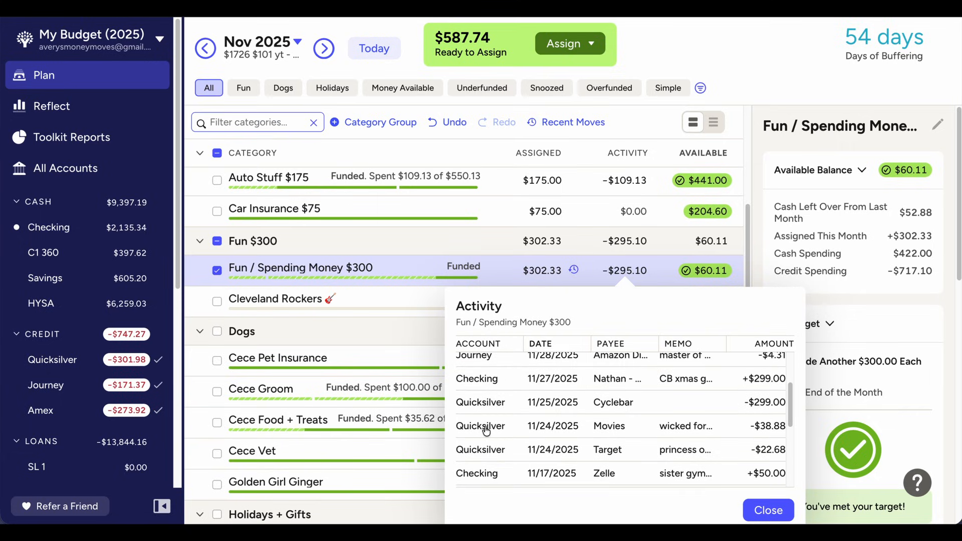
left_click(767, 519)
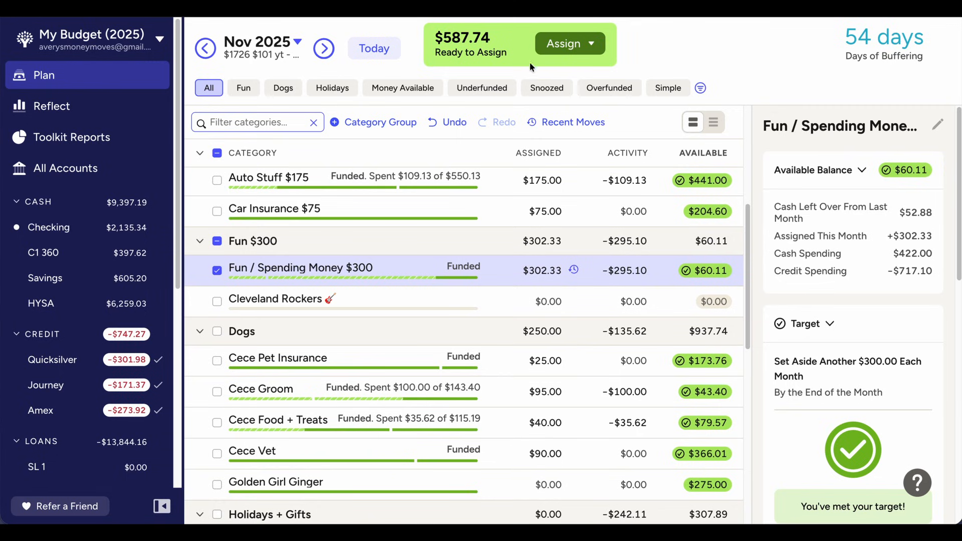
left_click(217, 242)
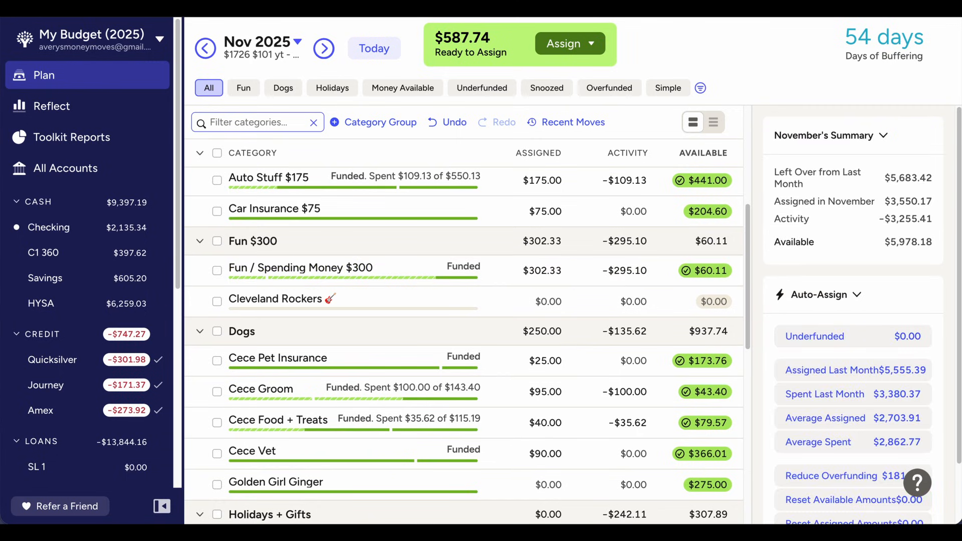
left_click(323, 52)
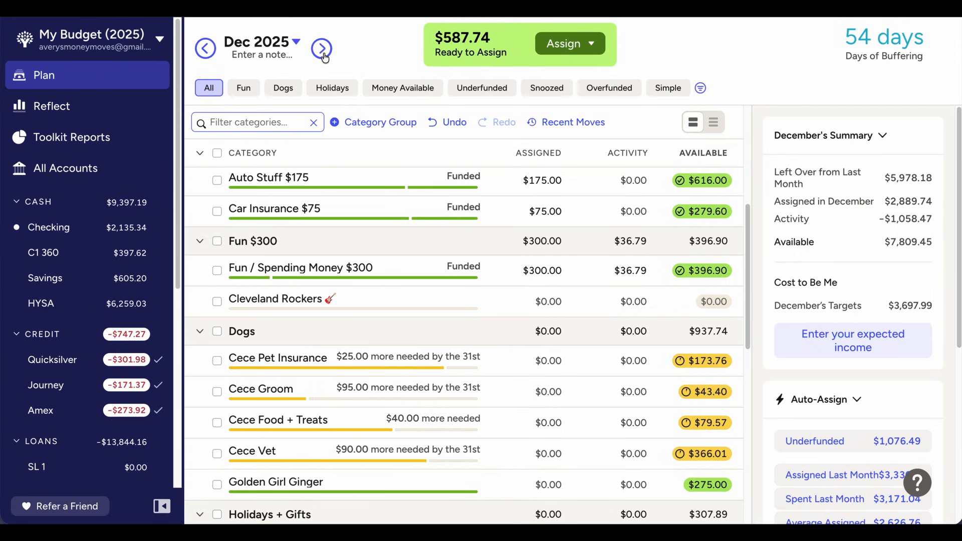
Select Cece Pet Insurance, Cece Groom, Cece Food + Treats and Cece Vet together to check their combined underfunded amount
scroll(340, 184, "down", 1)
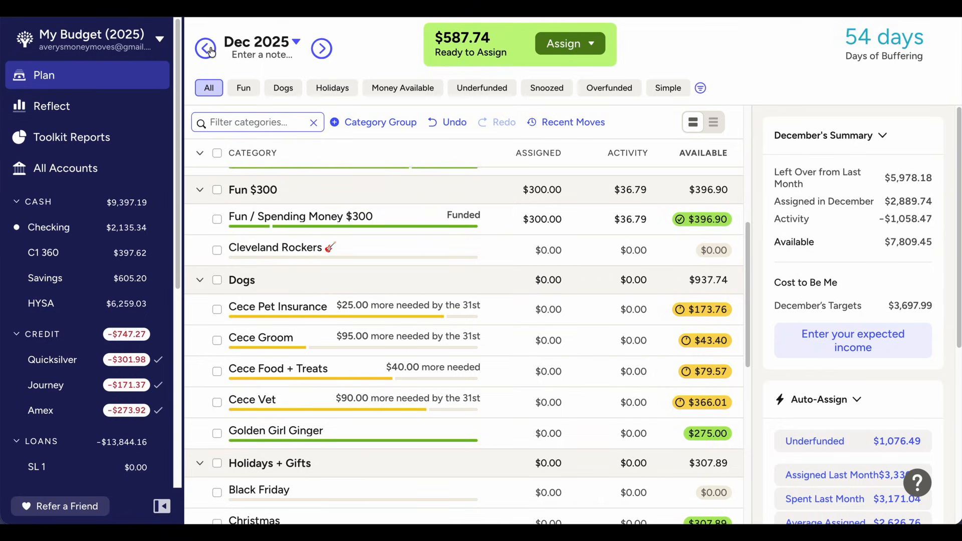
scroll(225, 275, "down", 1)
left_click(217, 271)
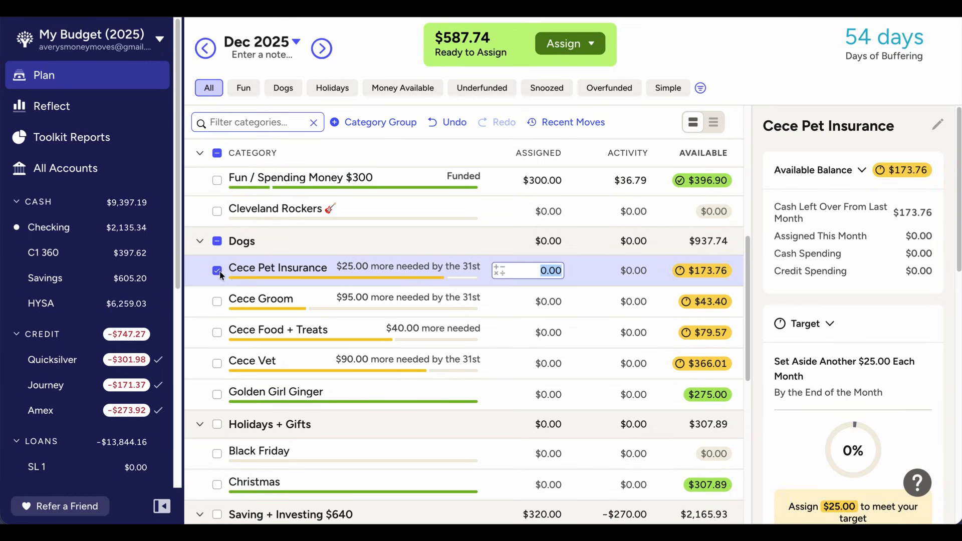
left_click(217, 301)
left_click(217, 332)
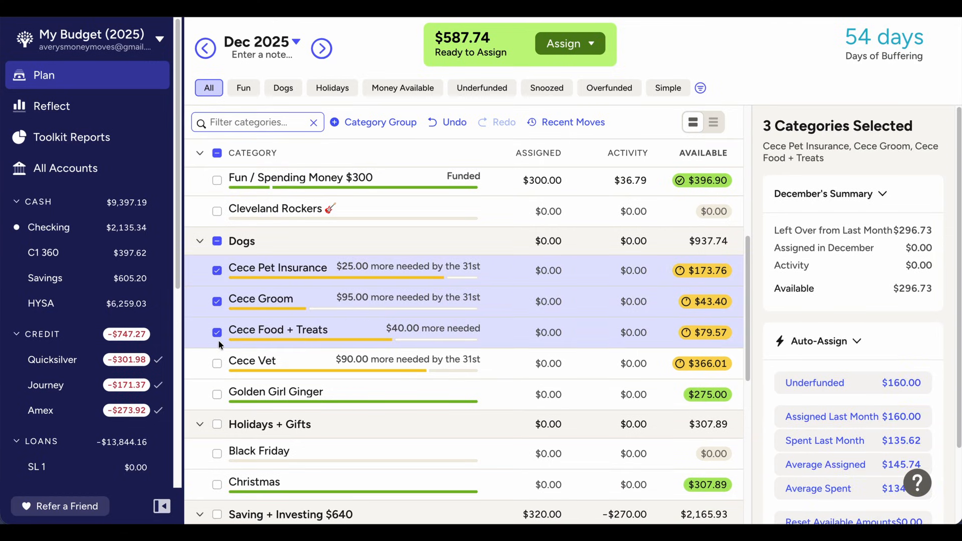
left_click(217, 363)
Assign $25 to the Cece Pet Insurance category in December 2025
left_click(551, 270)
left_click(549, 271)
type("25")
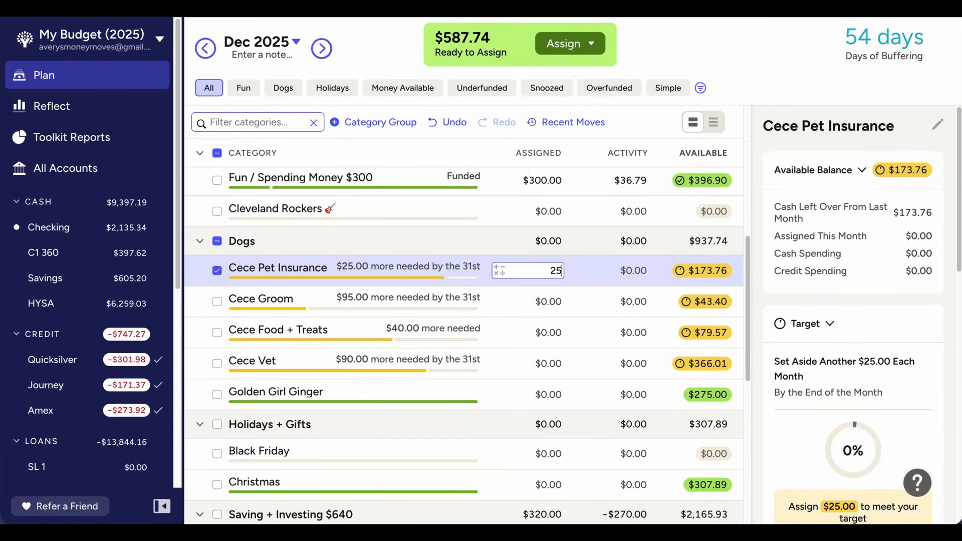
key("Return")
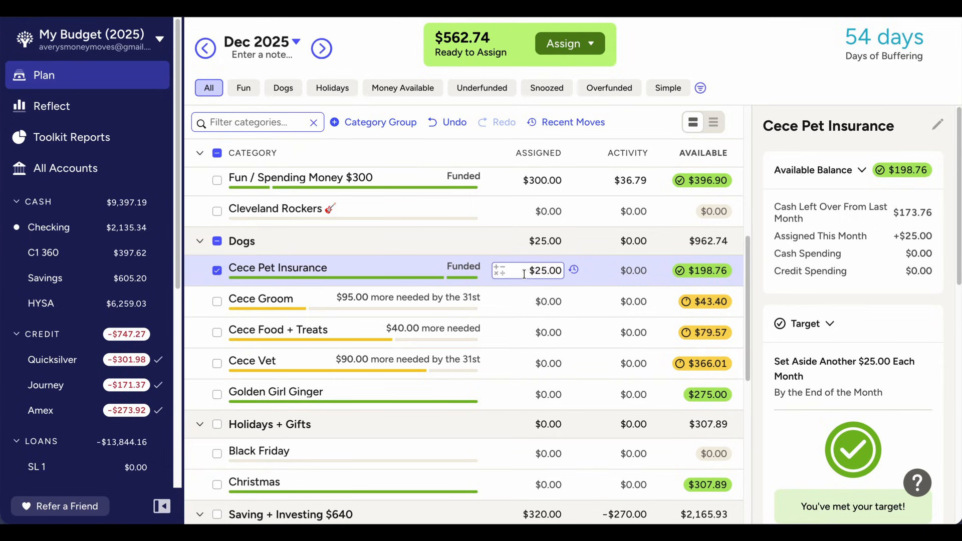
Assign $95 to the Cece Groom category in December 2025
scroll(525, 275, "down", 1)
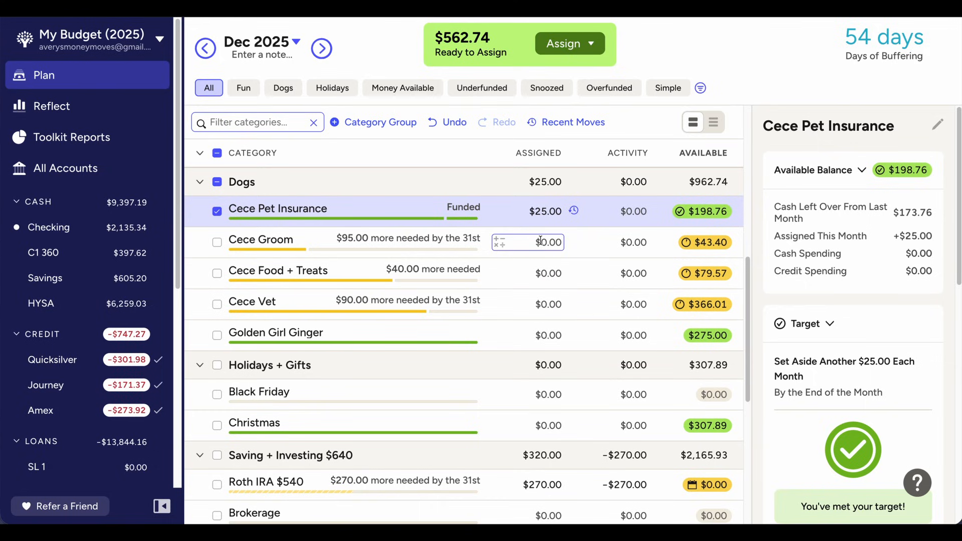
left_click(541, 241)
type("95")
key("Return")
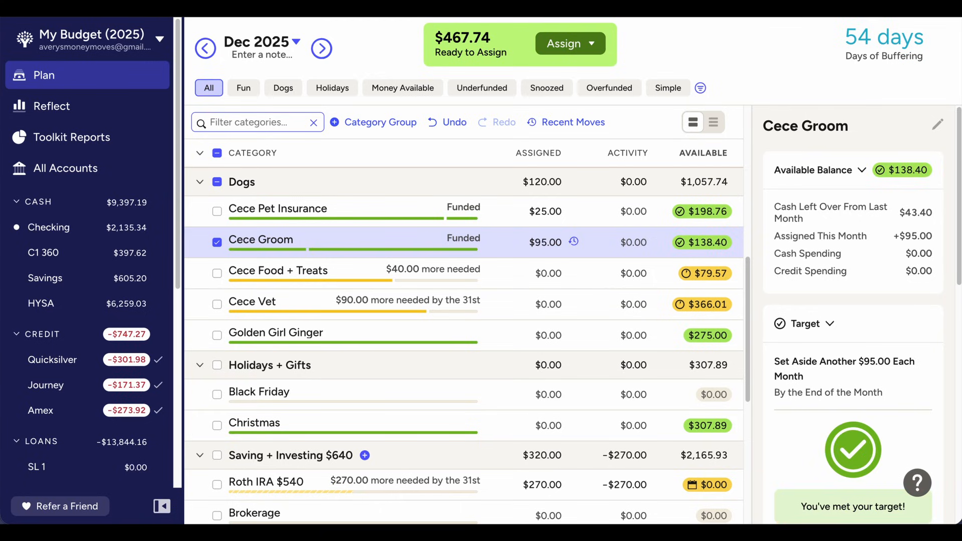
Check the November 2025 plan, and assign $40 to the Cece Food + Treats category in December 2025
left_click(205, 48)
left_click(325, 50)
left_click(528, 274)
type("40")
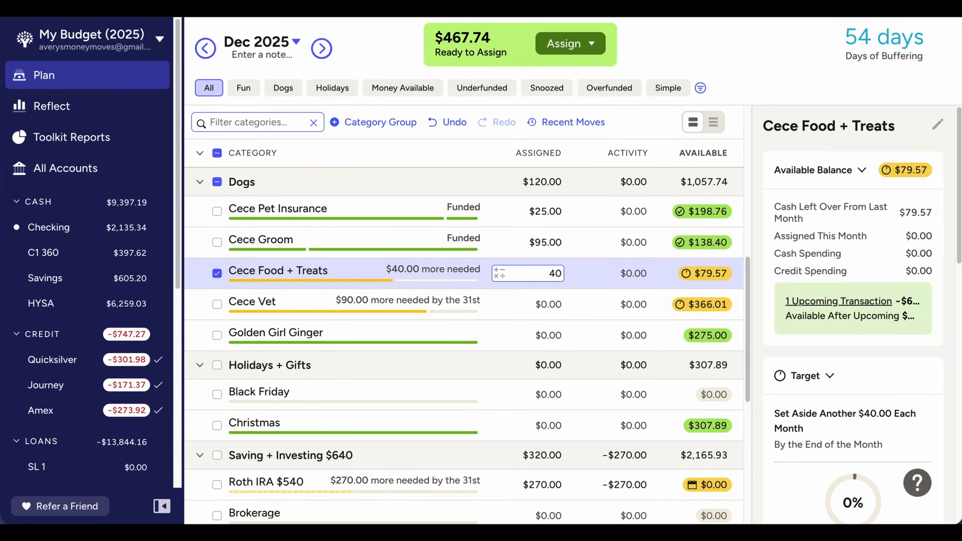
key("Return")
Assign $90 to the Cece Vet category in December 2025, and clear the category selection
left_click(555, 304)
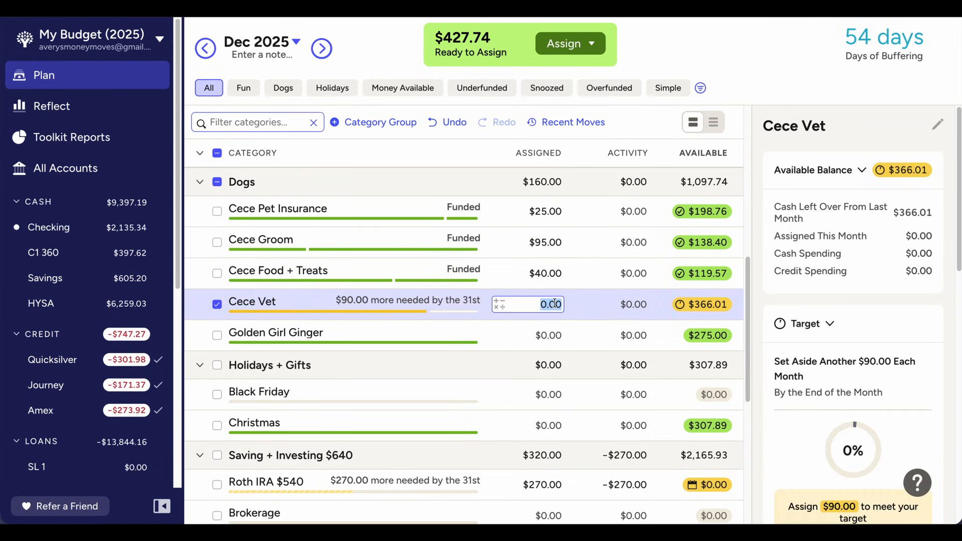
type("90")
key("Return")
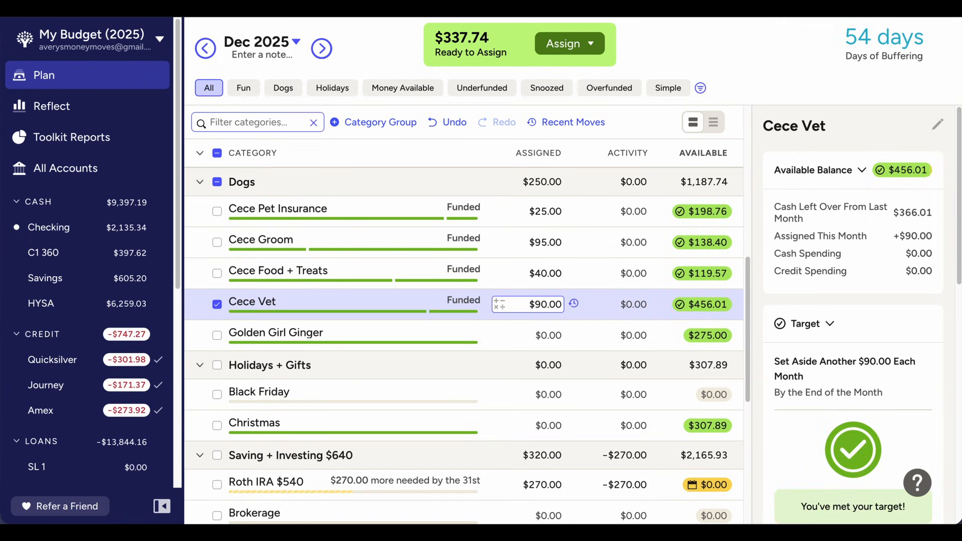
scroll(247, 324, "down", 2)
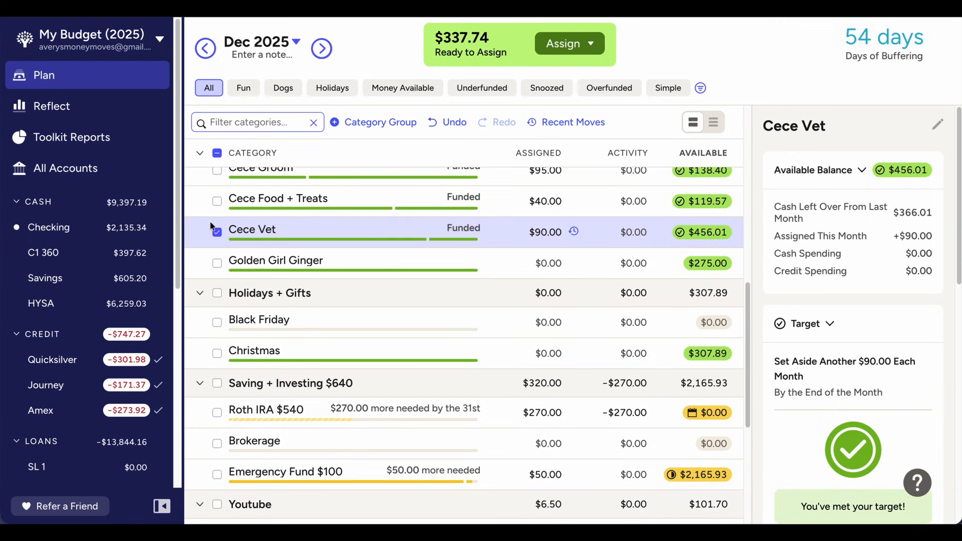
left_click(217, 231)
scroll(451, 433, "down", 2)
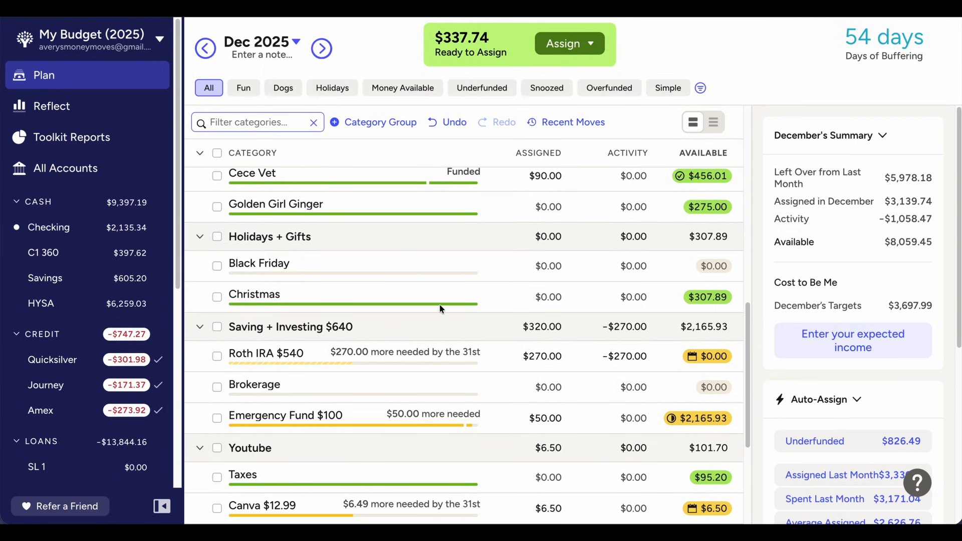
Review the Christmas category's November 2025 activity, return to the December 2025 plan, and clear the category selection
left_click(442, 303)
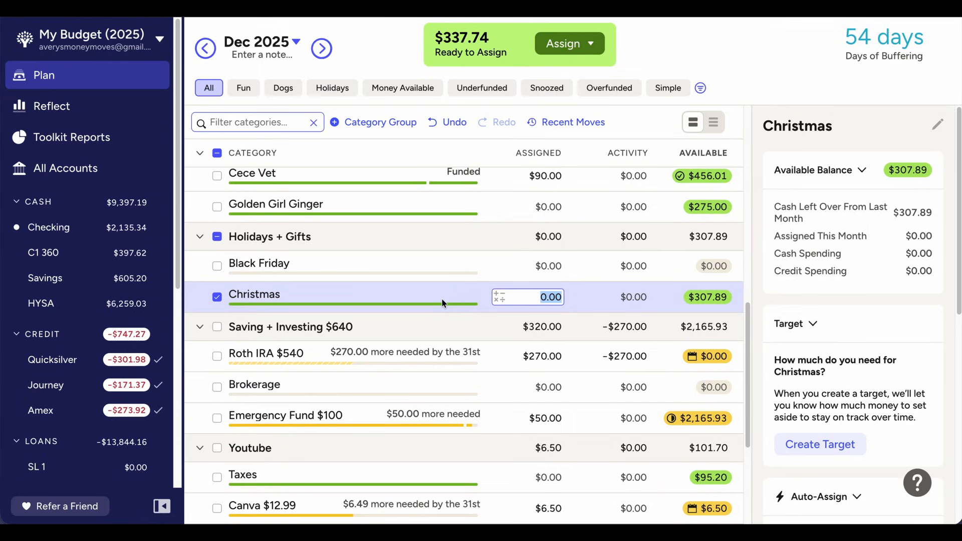
left_click(199, 54)
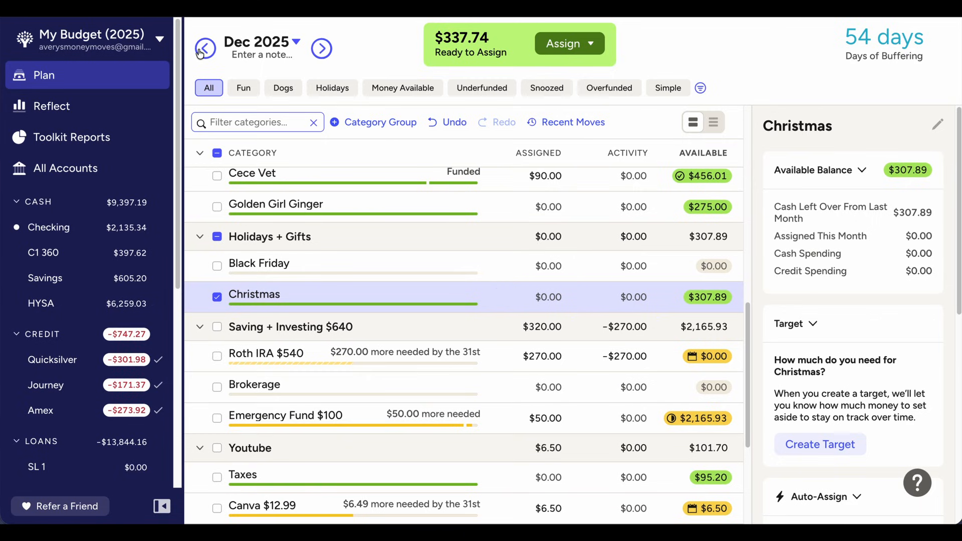
left_click(606, 300)
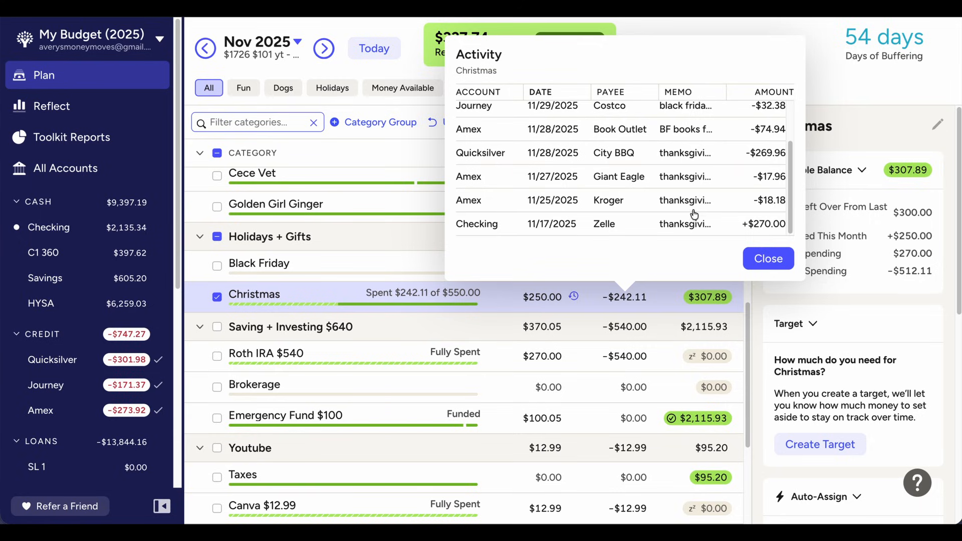
scroll(732, 222, "up", 1)
scroll(732, 222, "up", 1)
scroll(733, 222, "down", 1)
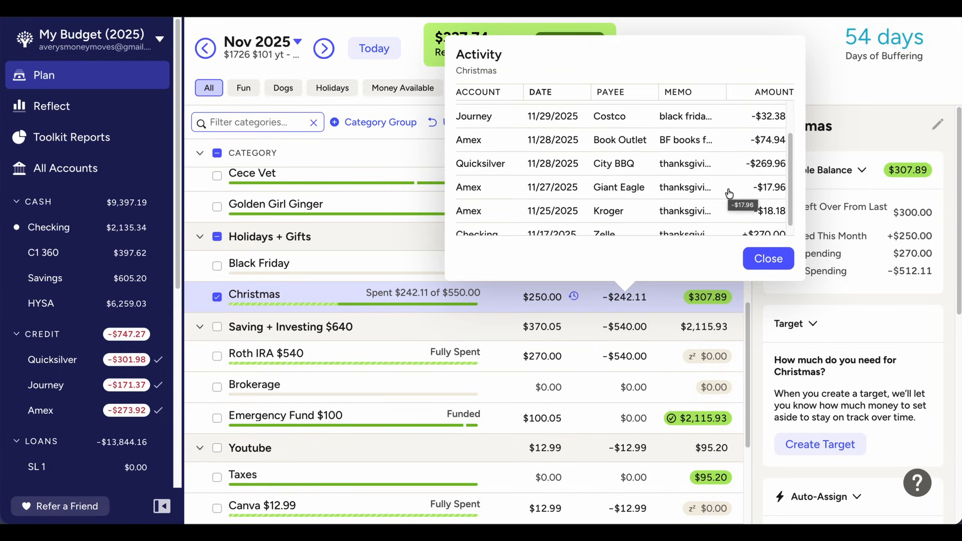
scroll(729, 194, "up", 2)
scroll(729, 194, "up", 2)
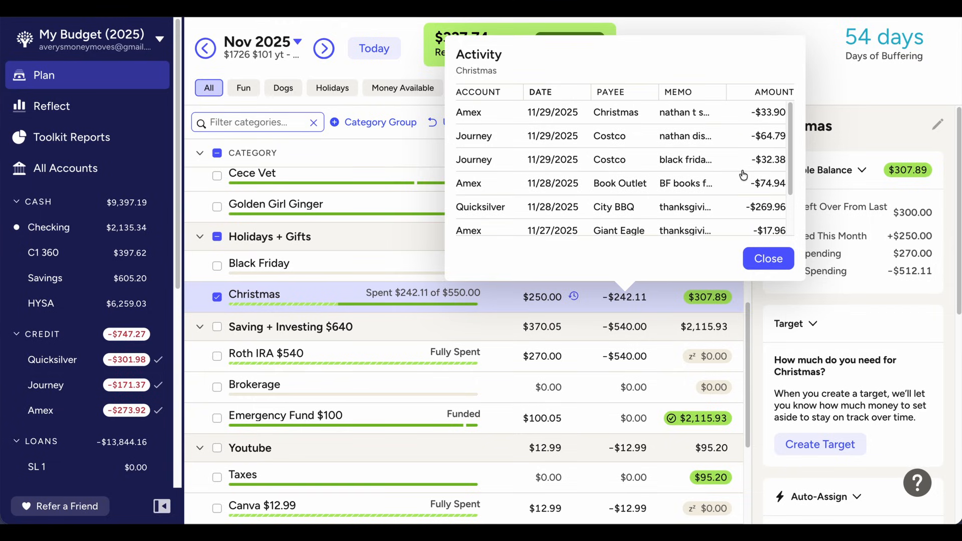
scroll(697, 215, "down", 1)
scroll(697, 215, "up", 1)
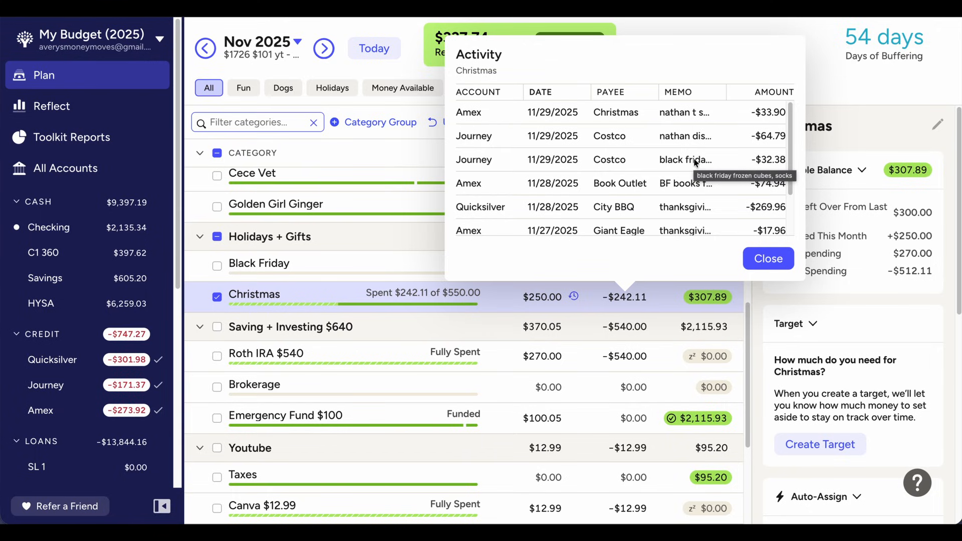
left_click(765, 258)
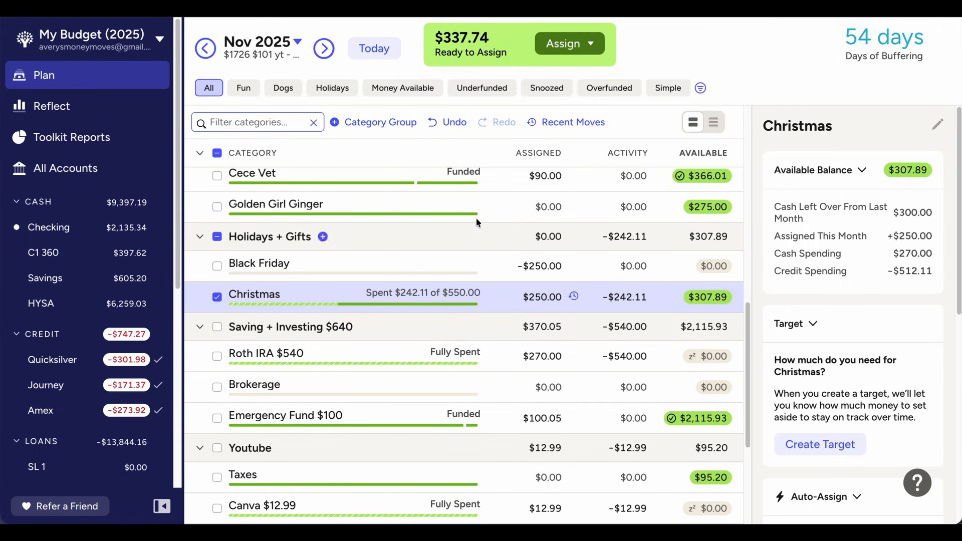
left_click(325, 49)
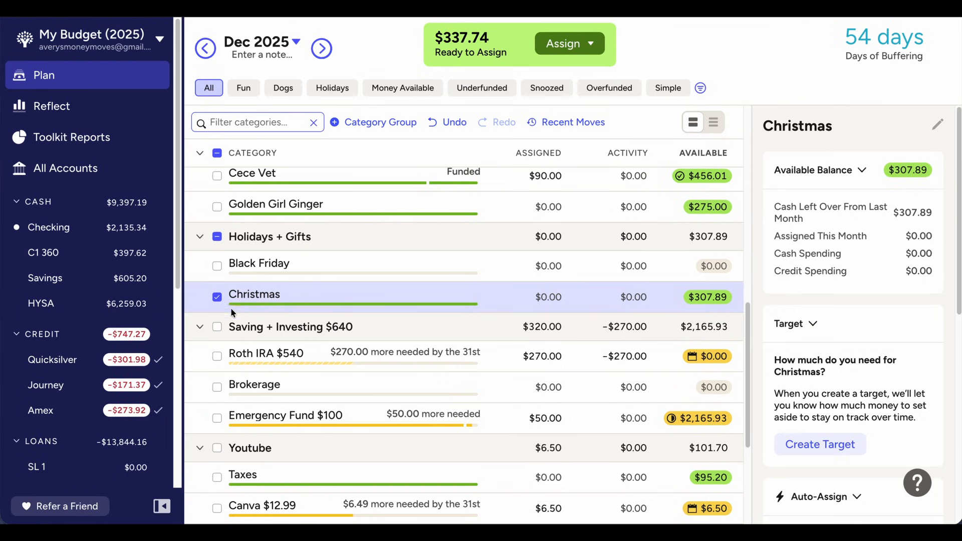
left_click(219, 303)
Add $50 to the Emergency Fund category's December 2025 assignment, bringing it to $100
left_click(224, 359)
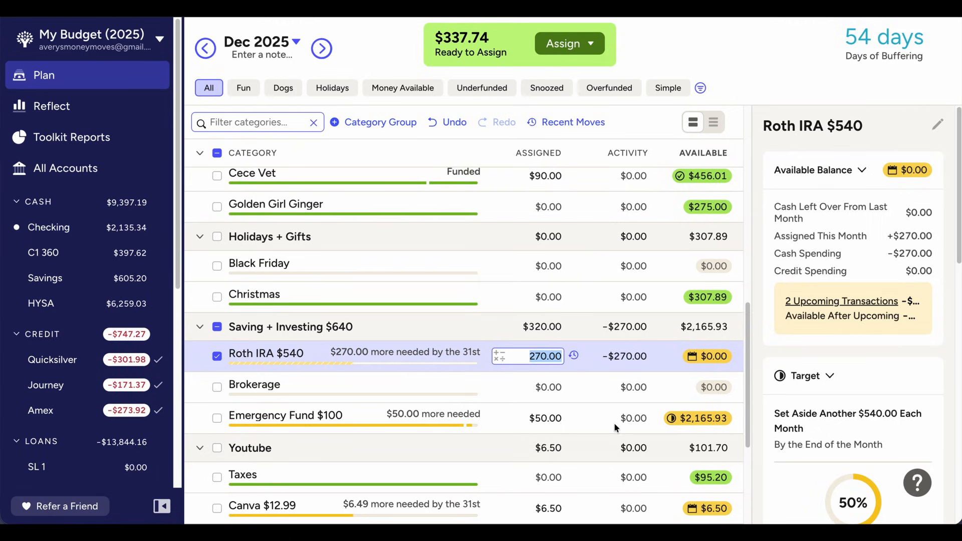
left_click(545, 418)
type("+5")
type("0")
key("Return")
scroll(562, 356, "down", 2)
scroll(566, 350, "down", 2)
left_click(546, 318)
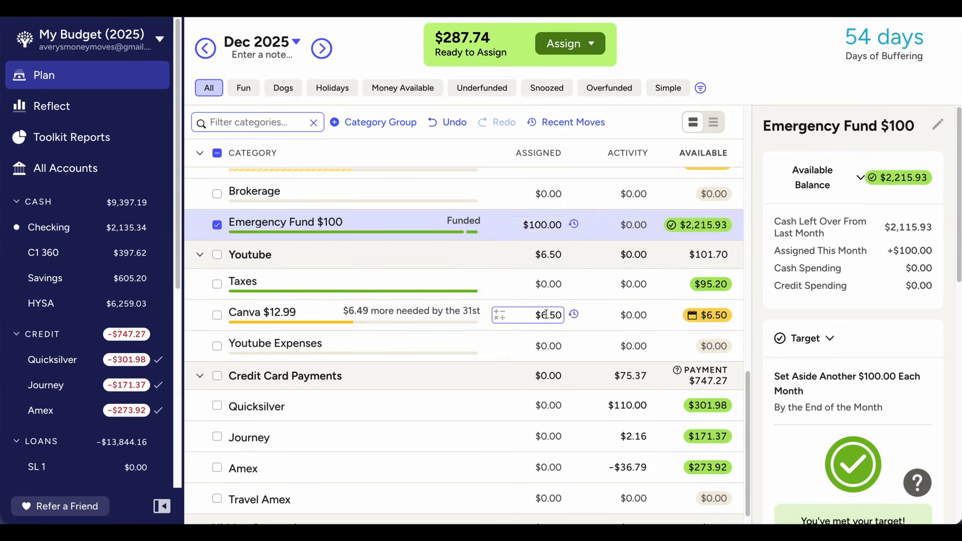
left_click(545, 318)
left_click(505, 230)
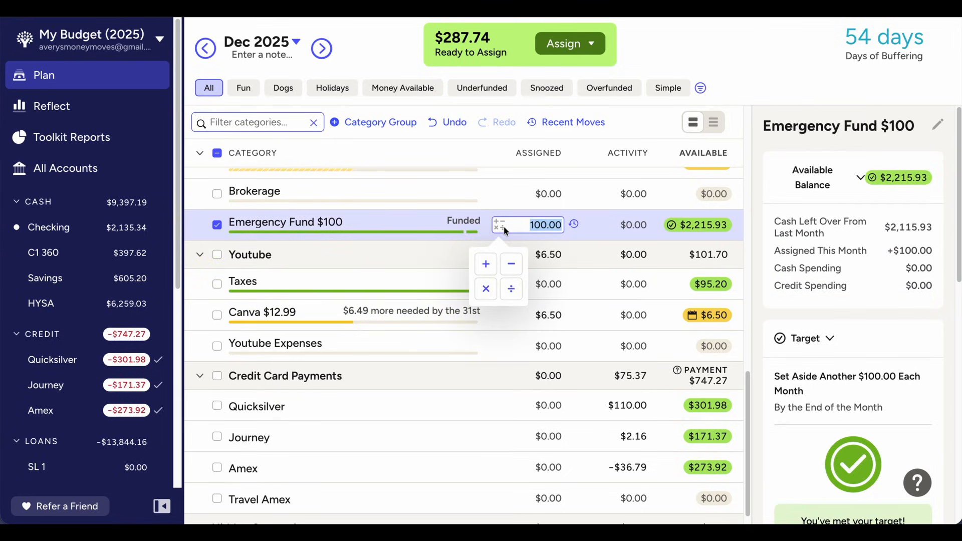
left_click(517, 206)
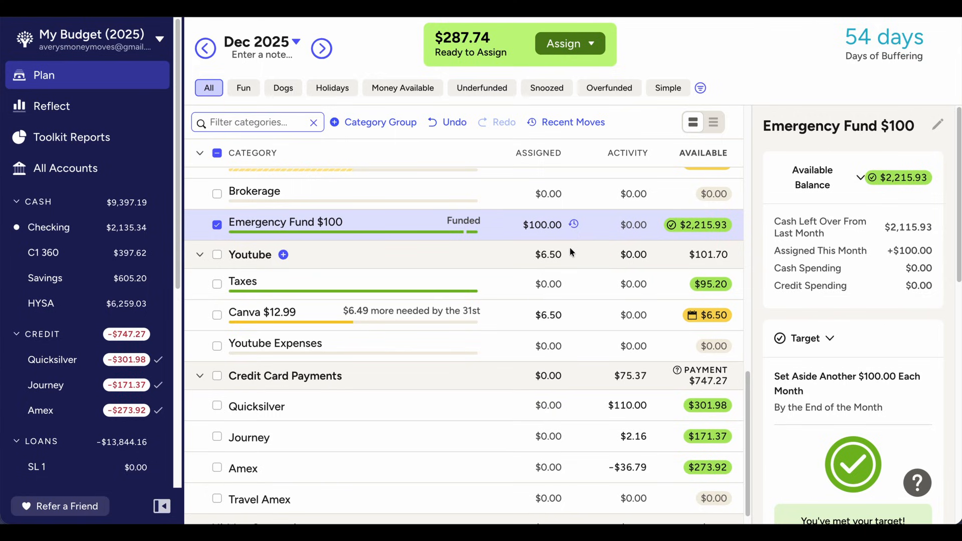
Add $6.49 to the Canva category's December 2025 assignment, bringing it to $12.99, and clear the category selection
scroll(569, 247, "up", 15)
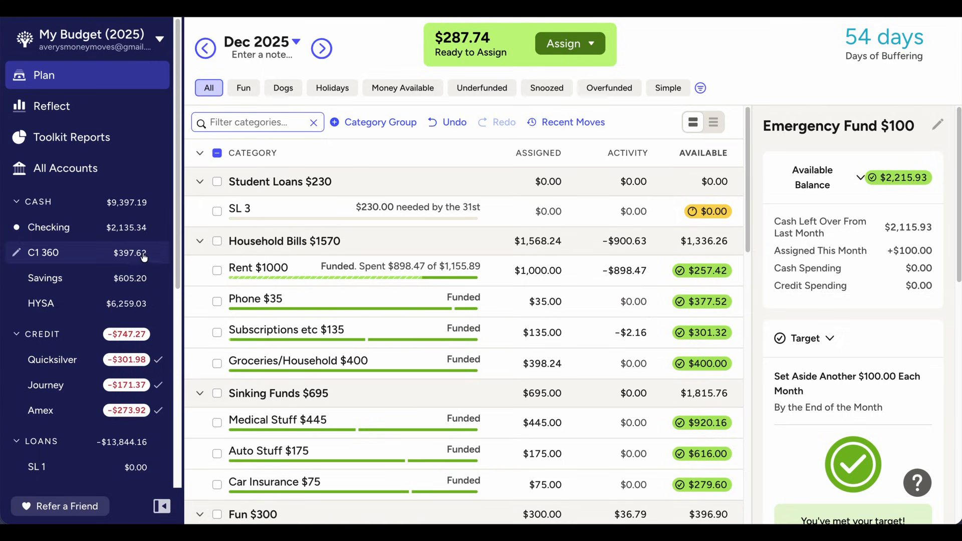
scroll(405, 217, "down", 15)
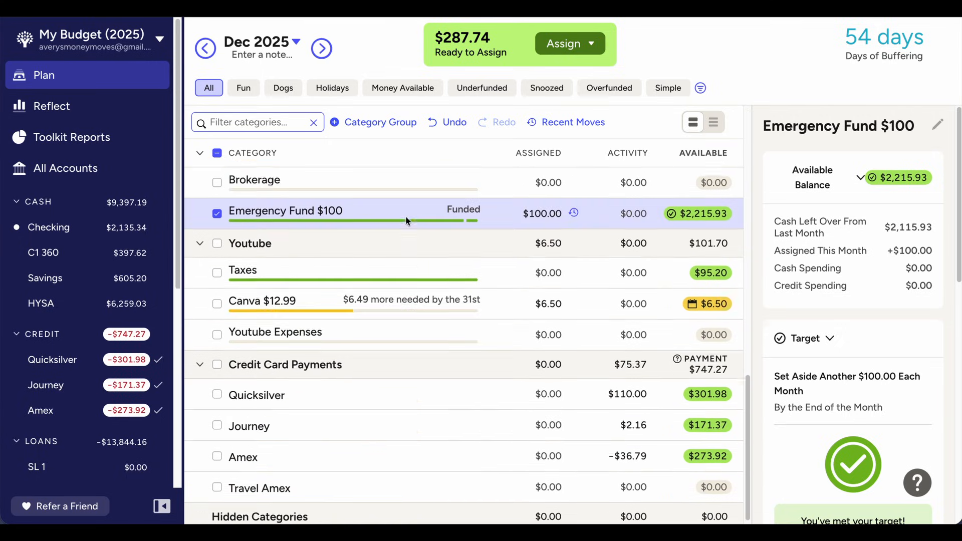
left_click(519, 297)
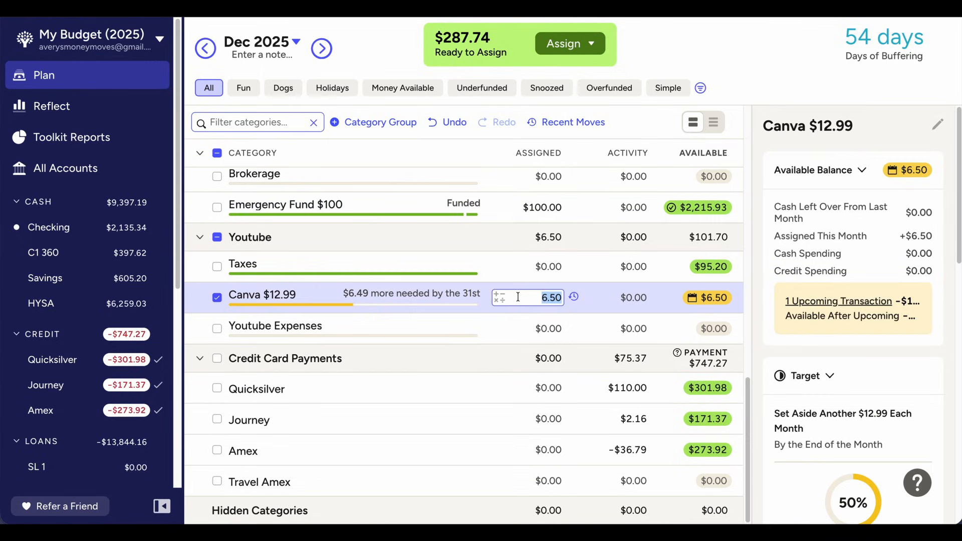
key("Right")
type("+6.49")
key("Return")
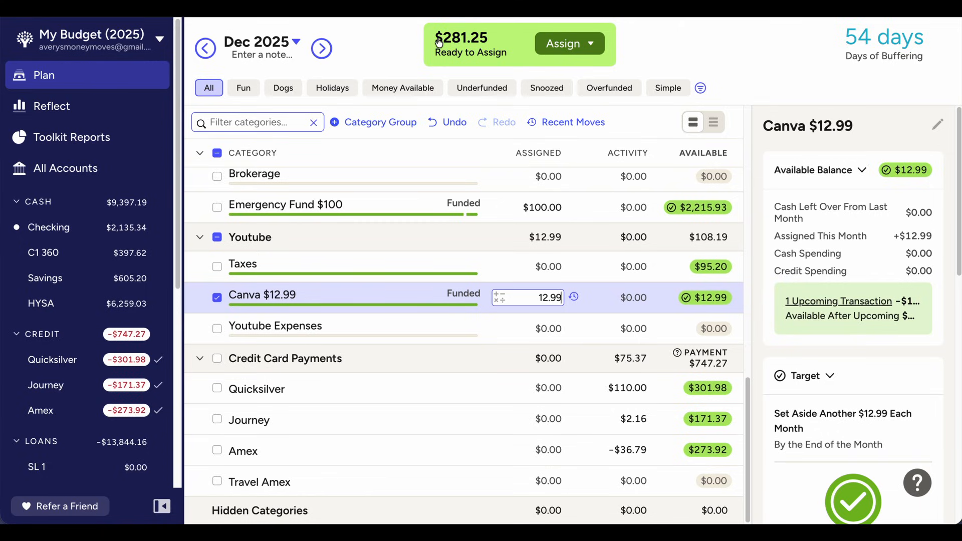
left_click(217, 297)
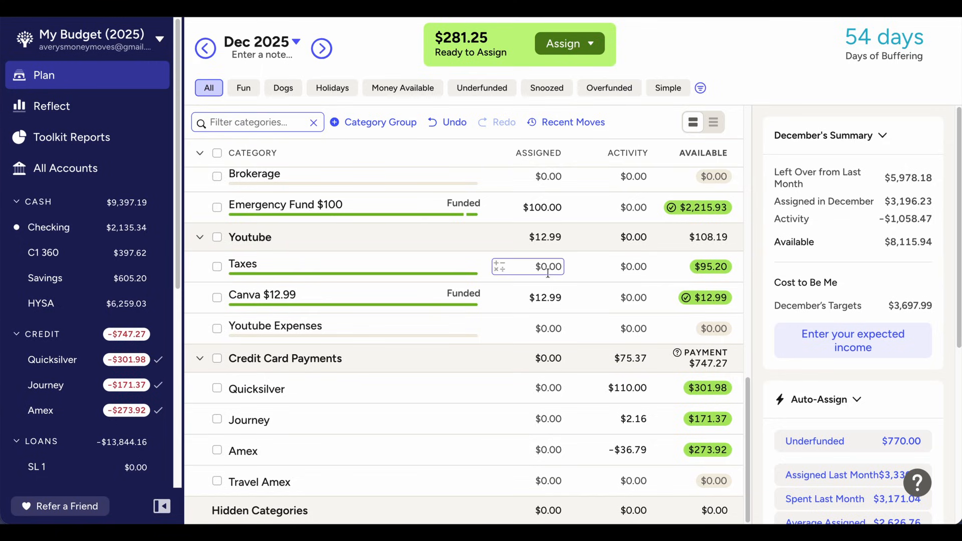
Assign $35 to the Taxes category in the Youtube group for December 2025
left_click(552, 329)
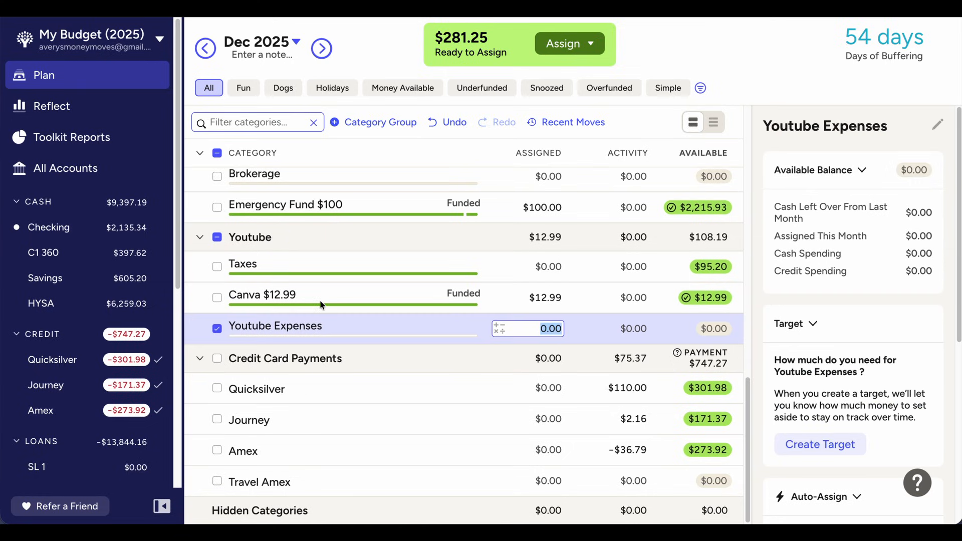
scroll(319, 299, "up", 1)
left_click(550, 292)
left_click(550, 293)
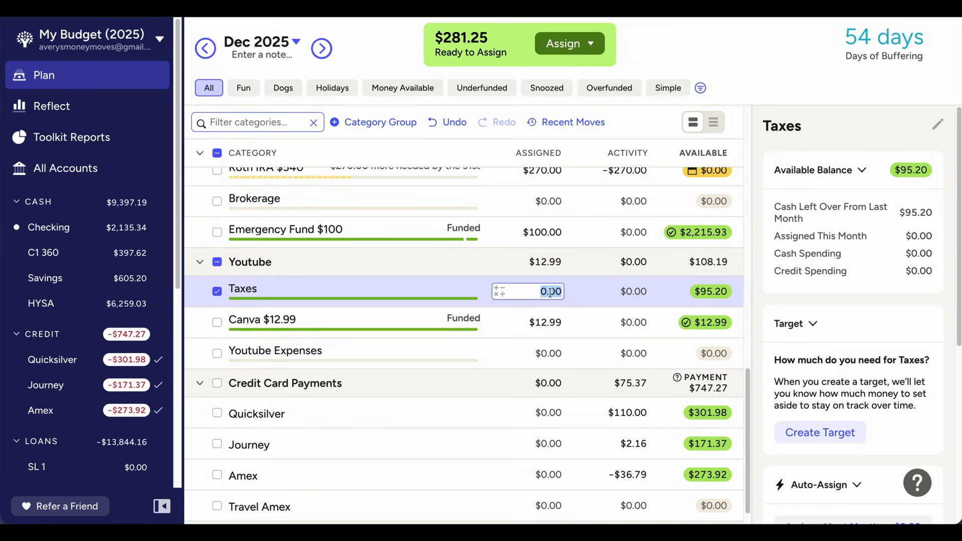
type("35")
key("Return")
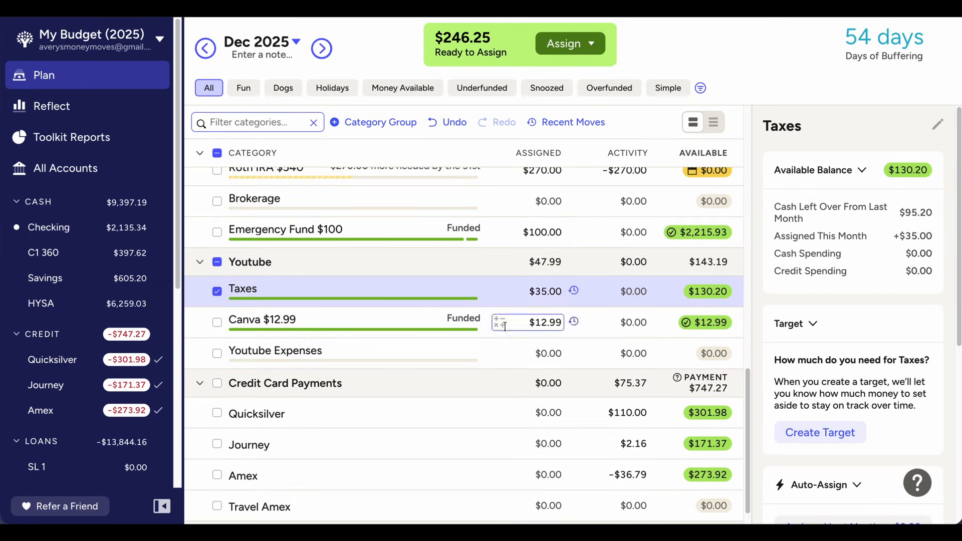
Try assigning 101-35 plus 44.32 and 16.8 to the SL 3 student loan category in December 2025, and undo the assignment
scroll(374, 213, "up", 15)
left_click(560, 213)
left_click(560, 213)
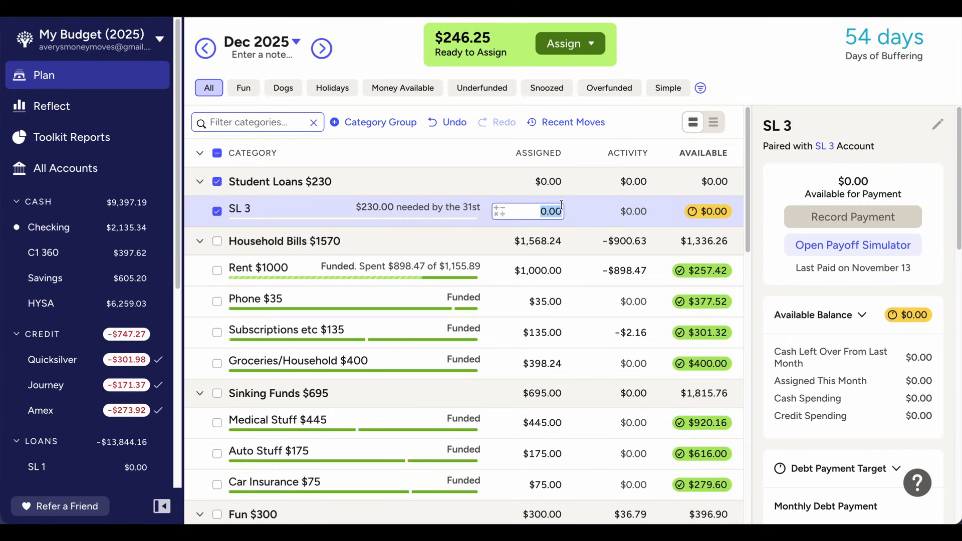
type("101-35")
key("Return")
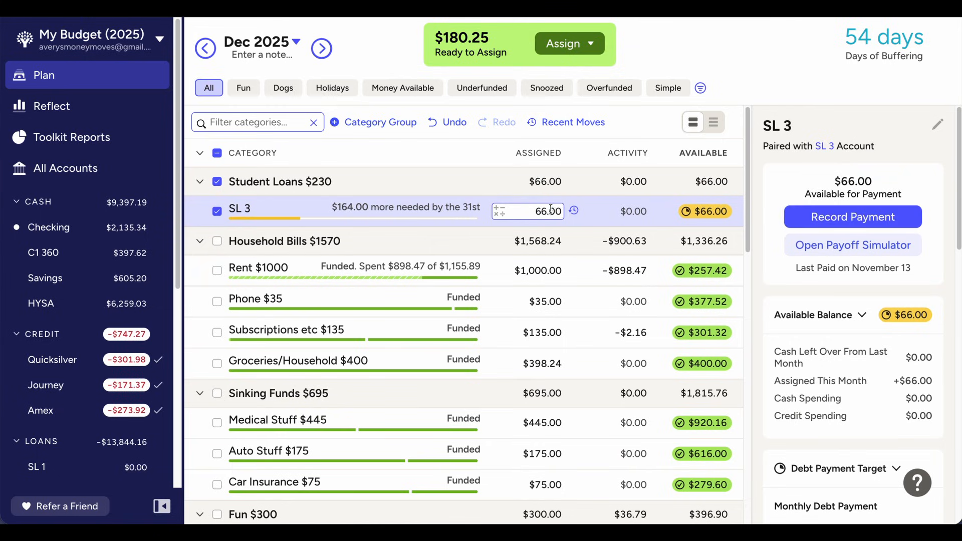
type("+44")
type(".32+1")
type("6")
type(".8")
key("Return")
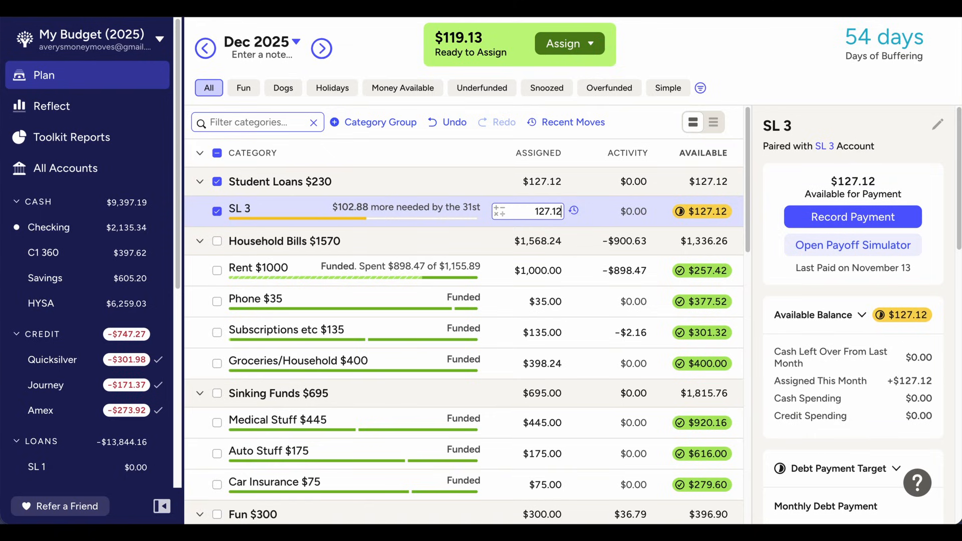
left_click(449, 130)
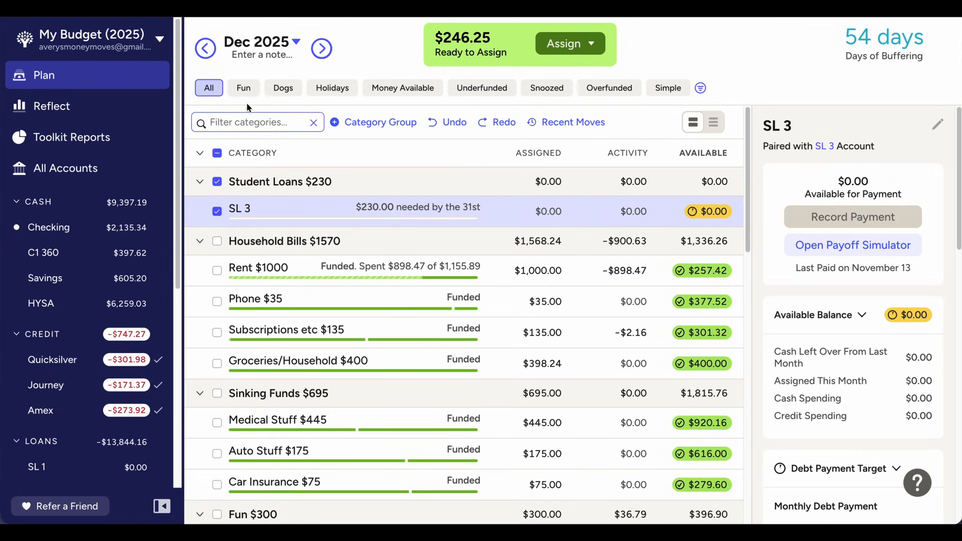
Examine the income sources in the Income v Expense report for November 2025, and return to the December 2025 plan
left_click(75, 113)
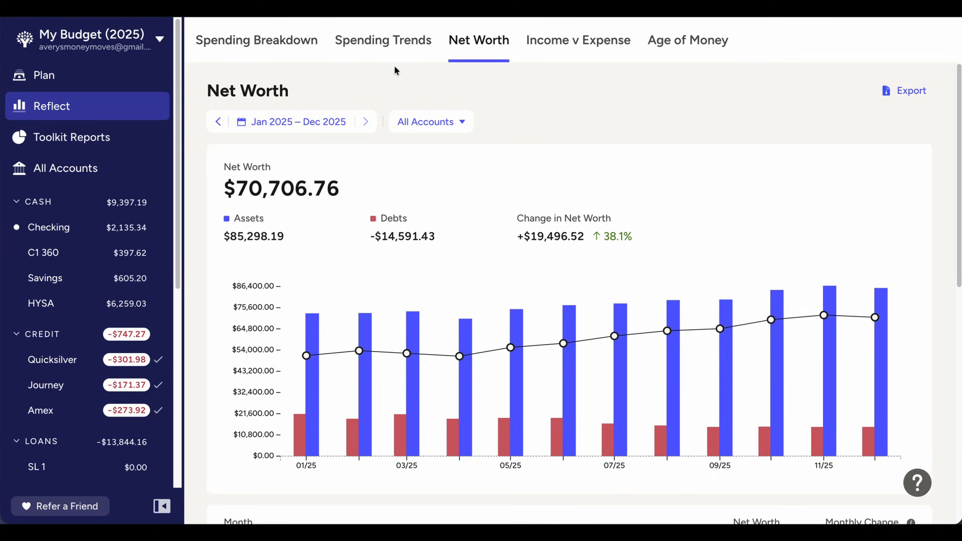
left_click(578, 48)
left_click(218, 122)
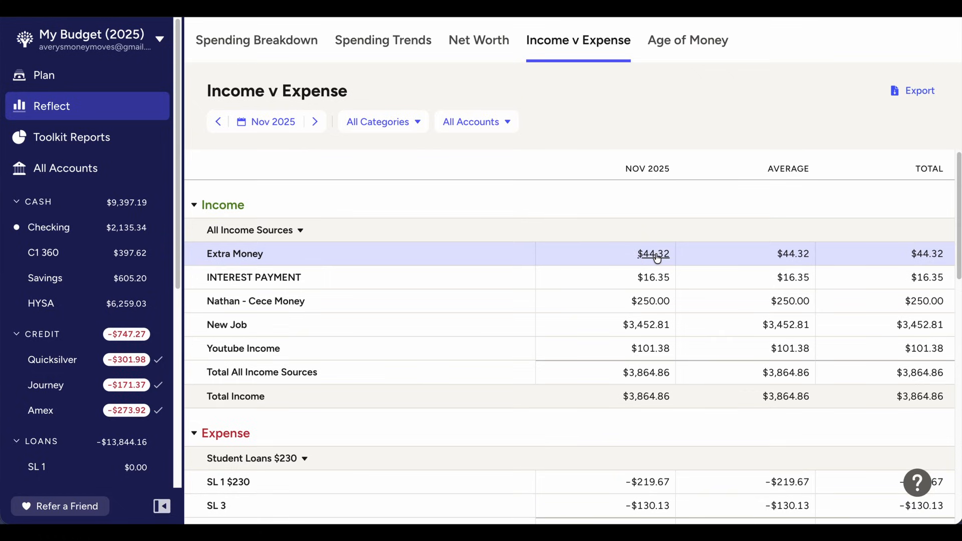
left_click(657, 323)
left_click(625, 364)
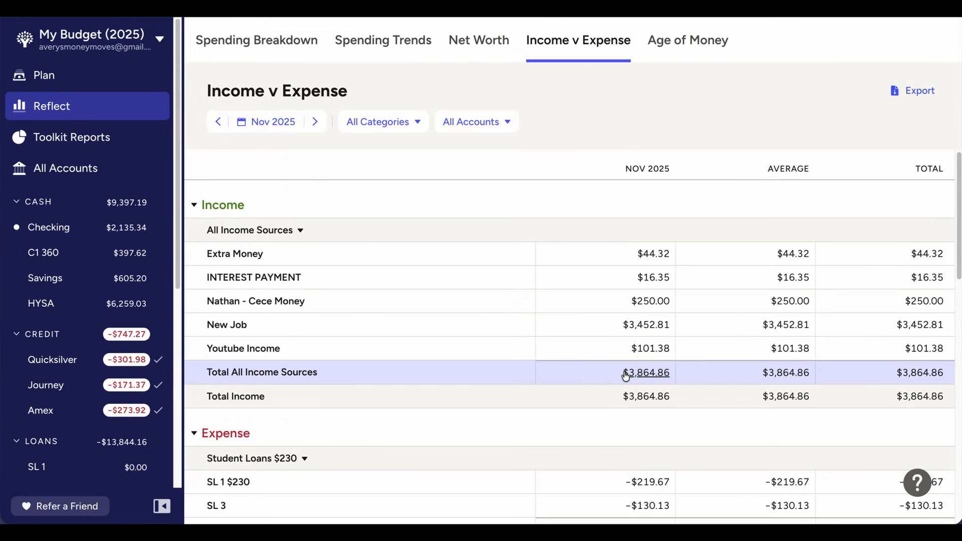
scroll(649, 301, "down", 1)
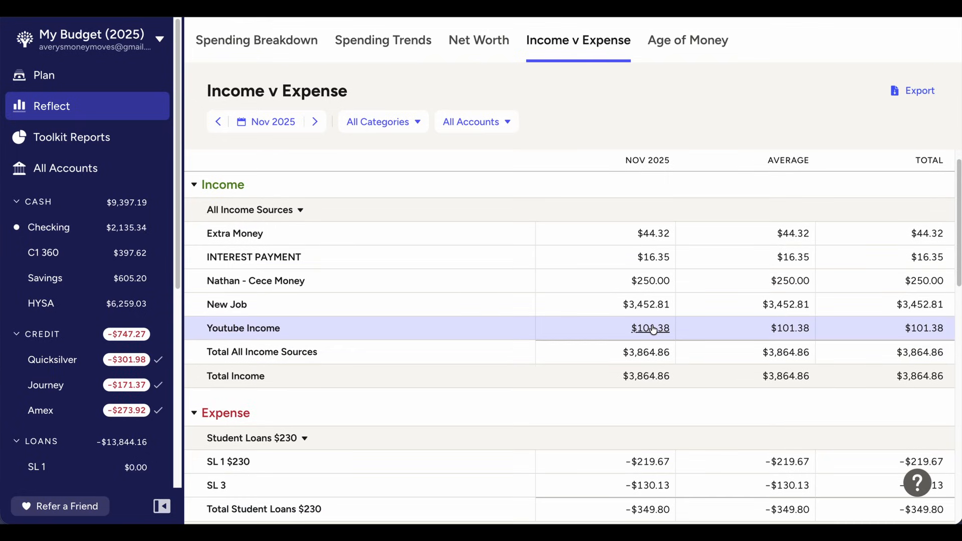
scroll(652, 328, "down", 1)
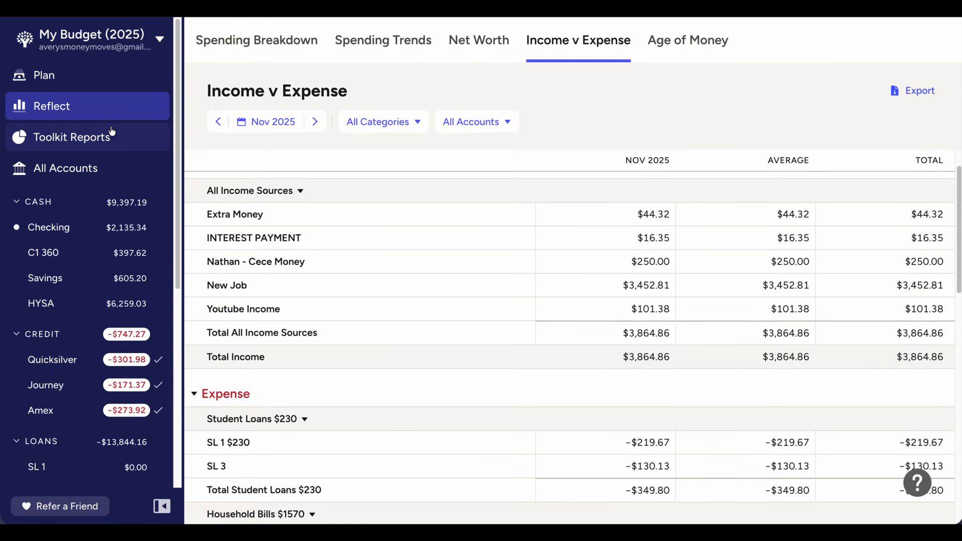
left_click(114, 71)
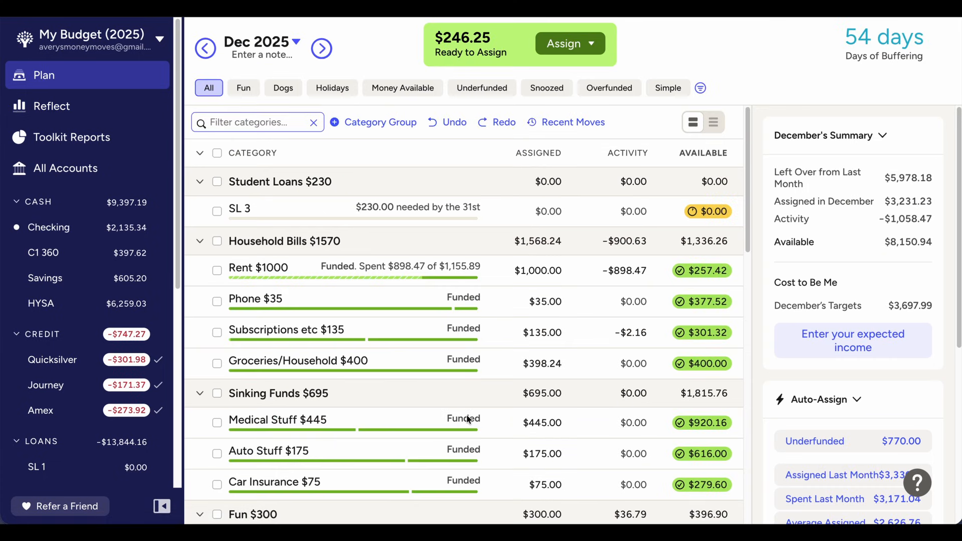
Assign $246.25 to the SL 3 student loan category in December 2025
scroll(564, 236, "down", 3)
left_click(548, 307)
scroll(551, 348, "down", 7)
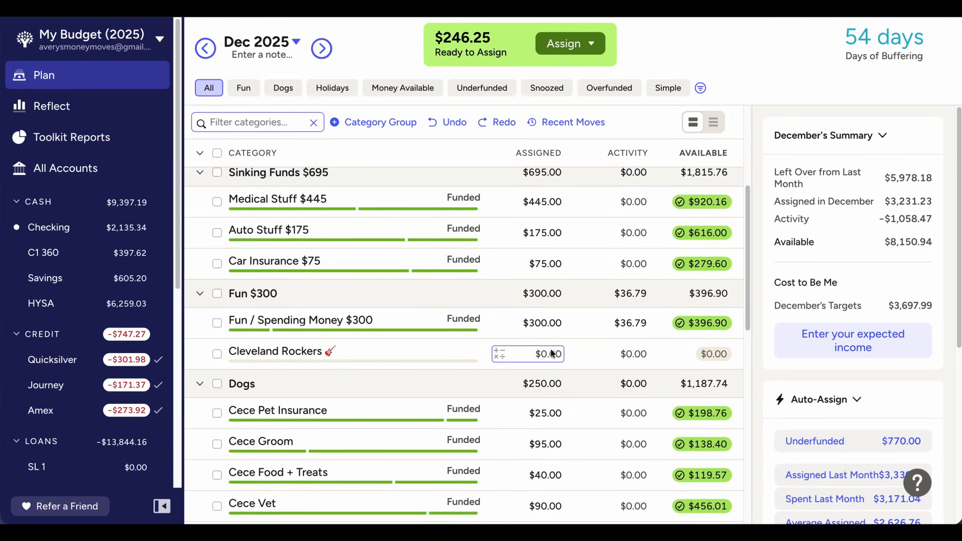
scroll(428, 242, "up", 8)
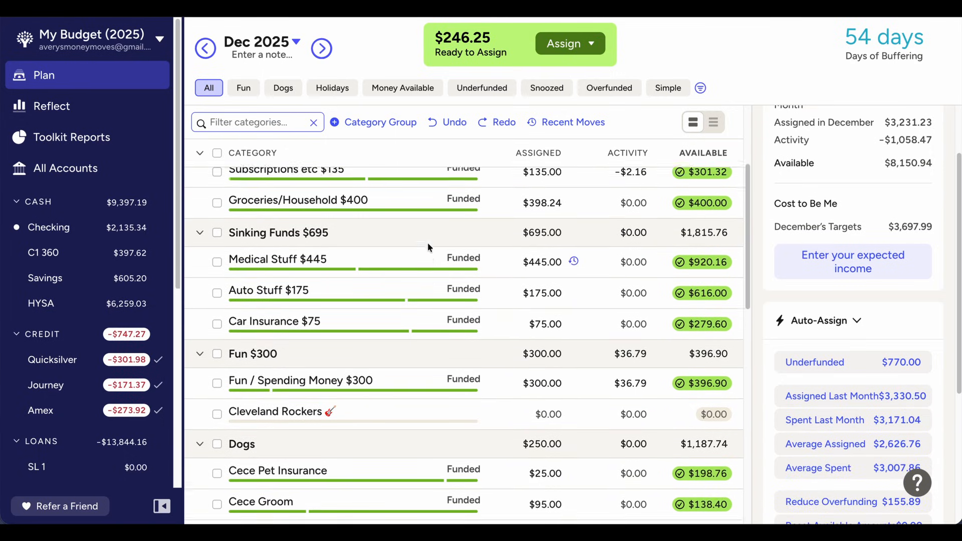
scroll(428, 243, "up", 2)
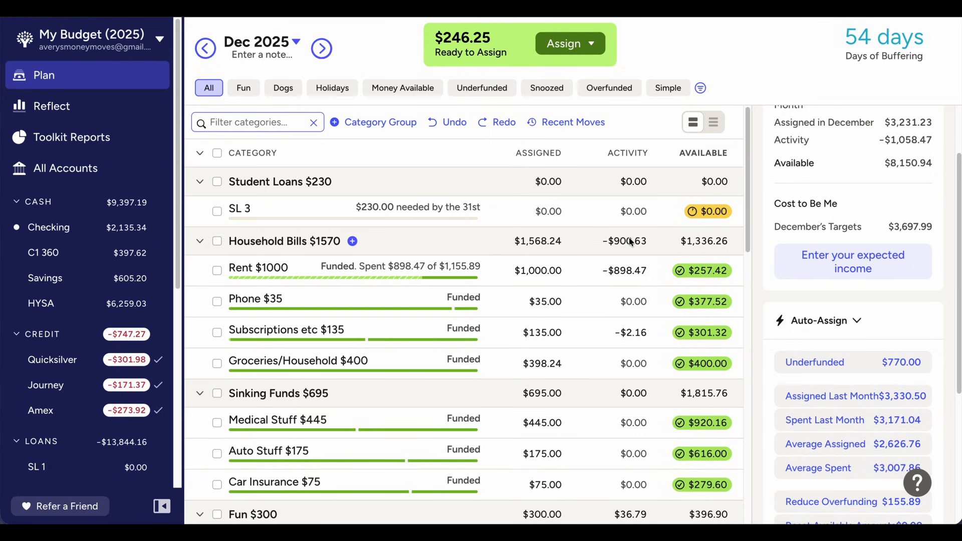
left_click(534, 213)
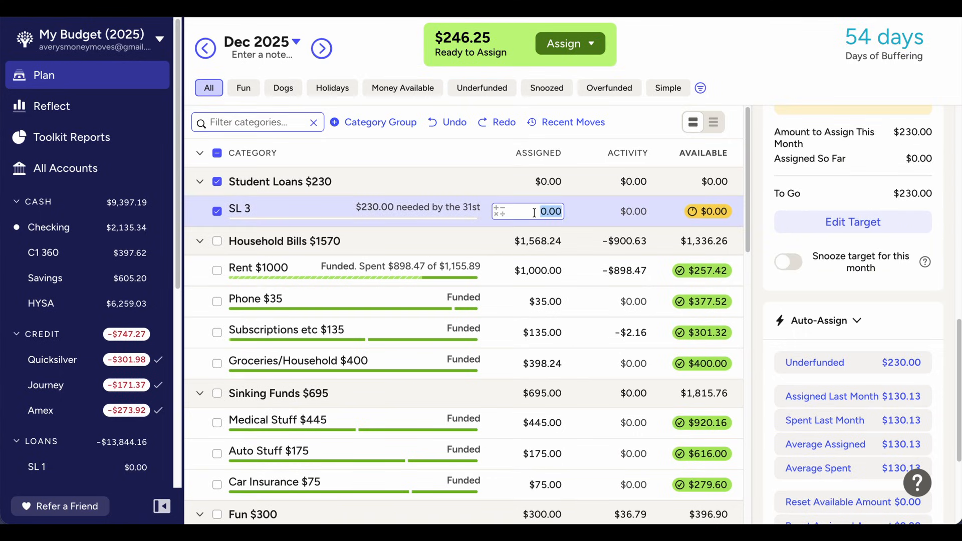
type("246.25")
key("Return")
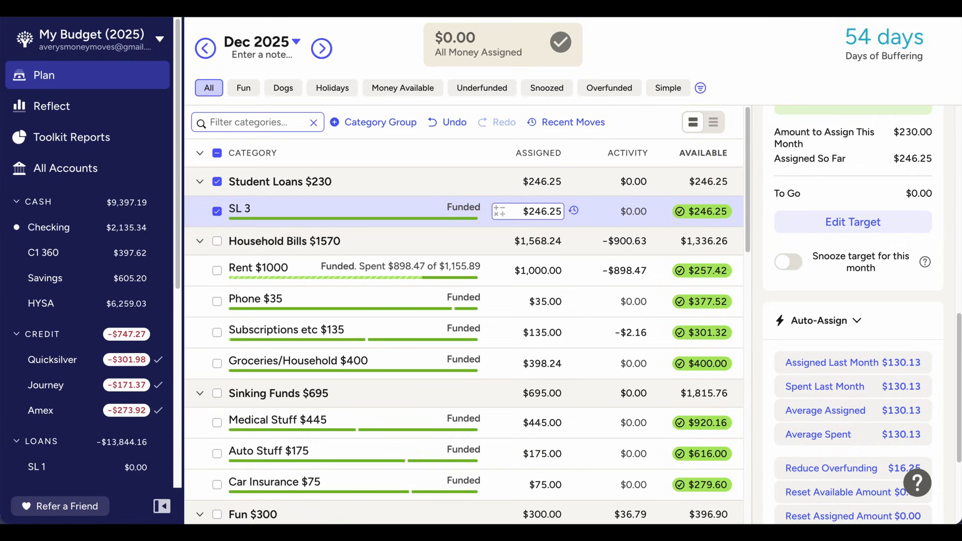
Review the recent money moves from the November 2025 plan, clear the SL 3 selection, and return to the December 2025 plan
left_click(205, 48)
left_click(582, 123)
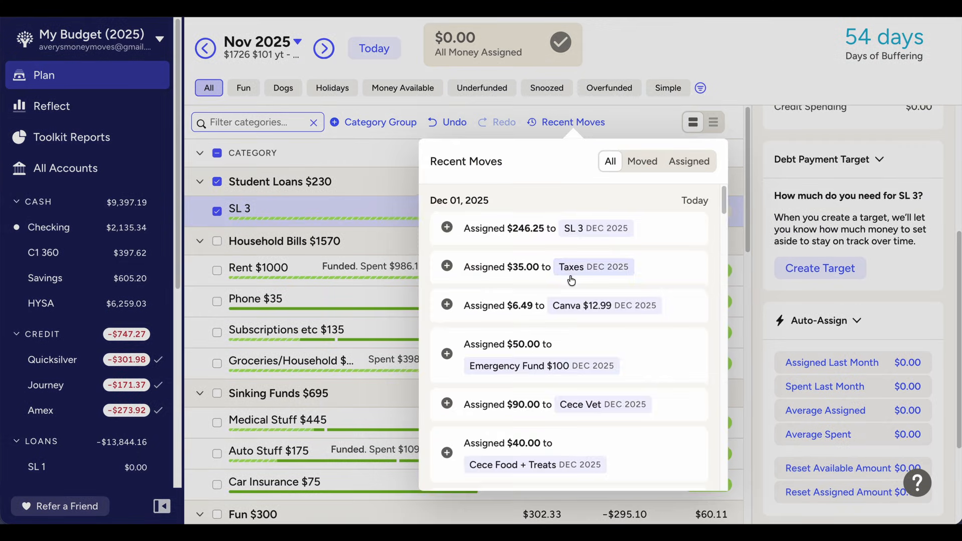
scroll(572, 275, "down", 5)
scroll(571, 281, "down", 1)
scroll(629, 381, "up", 5)
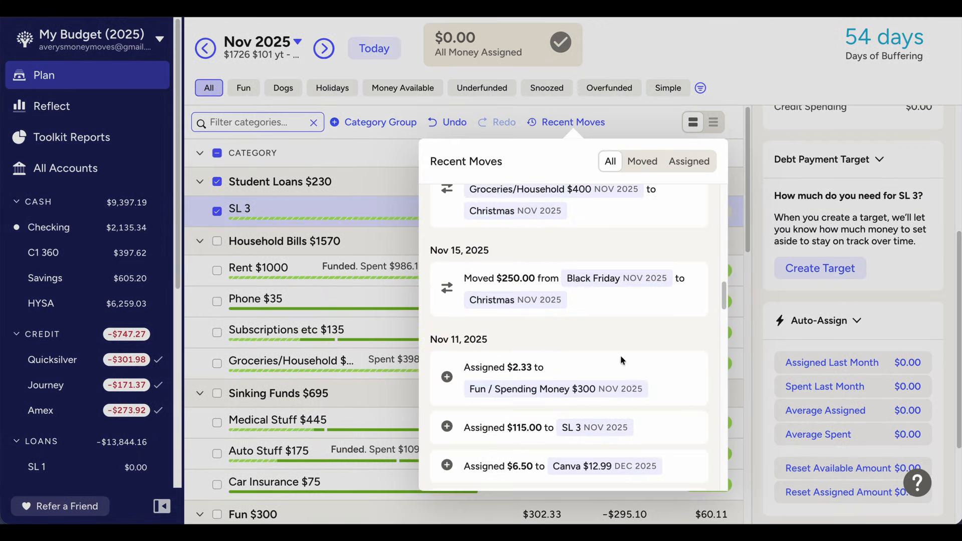
scroll(570, 255, "up", 5)
scroll(571, 257, "up", 8)
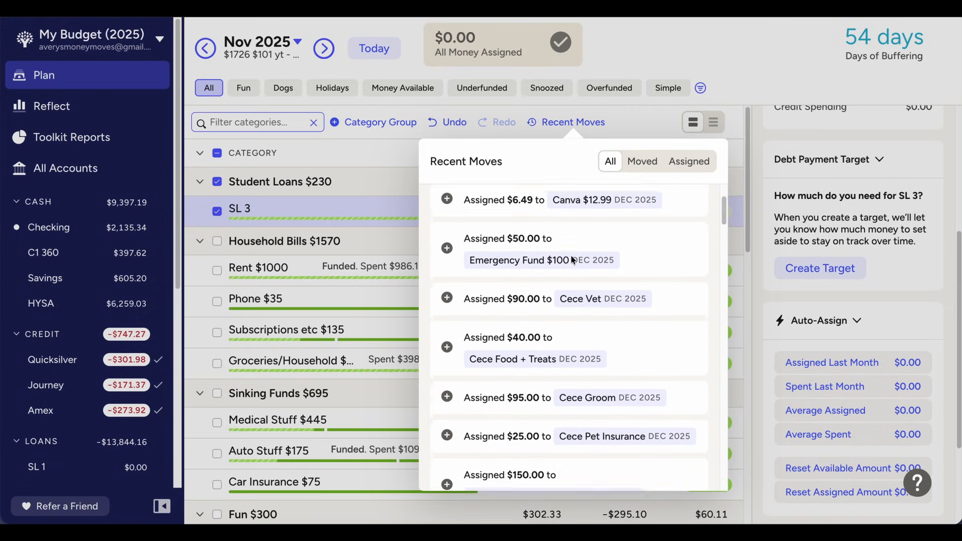
scroll(572, 259, "down", 10)
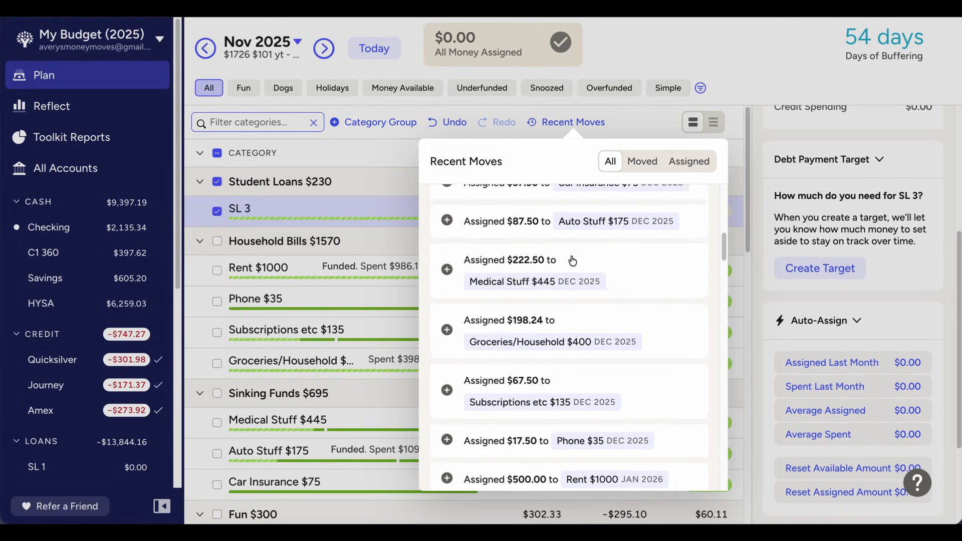
scroll(571, 259, "up", 2)
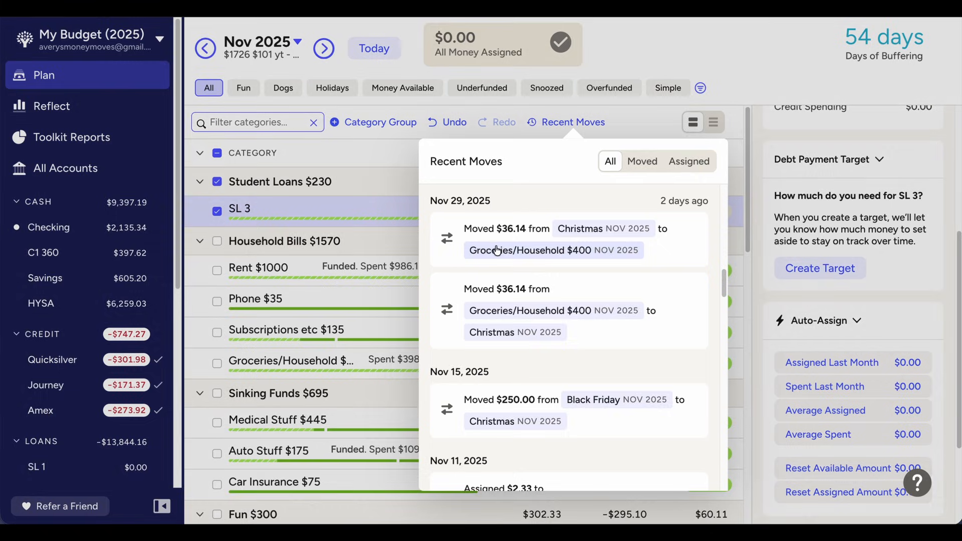
key("Escape")
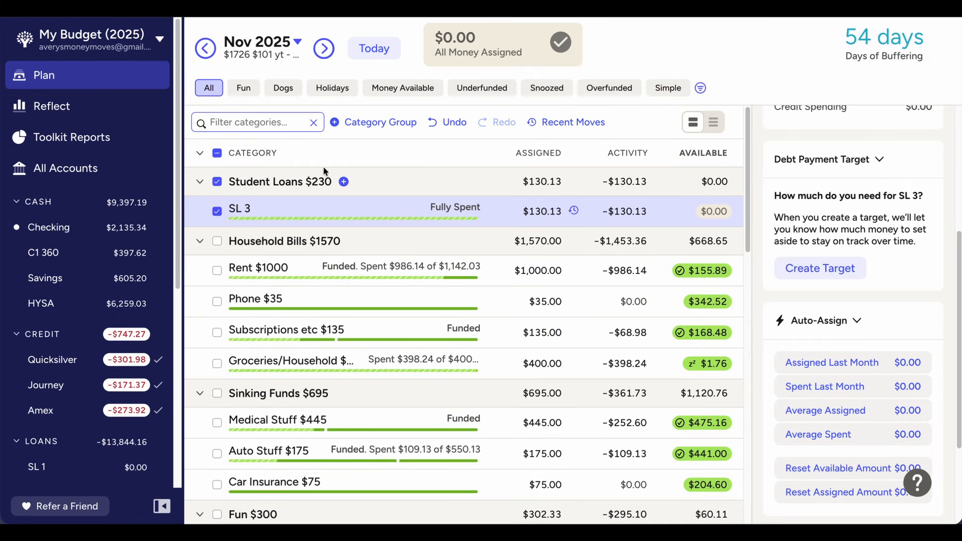
left_click(216, 211)
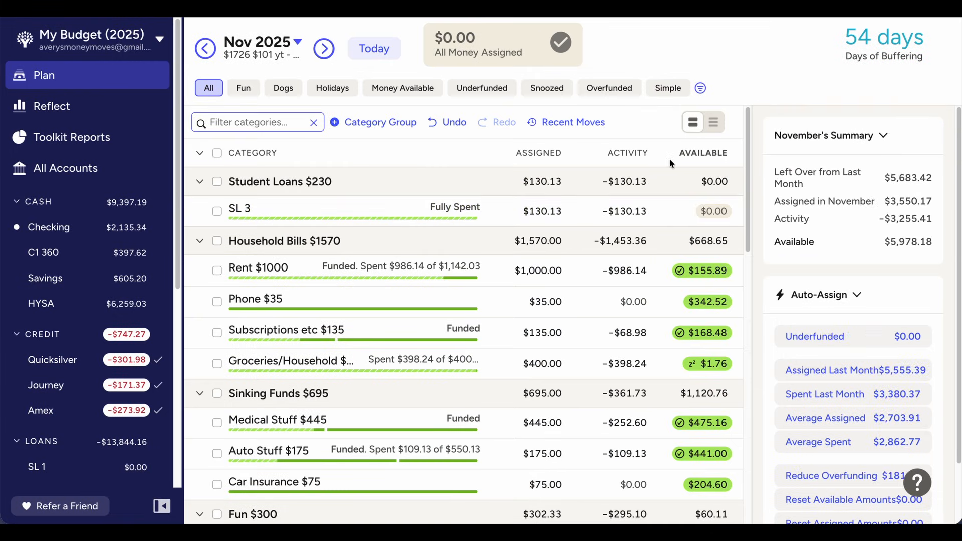
left_click(321, 43)
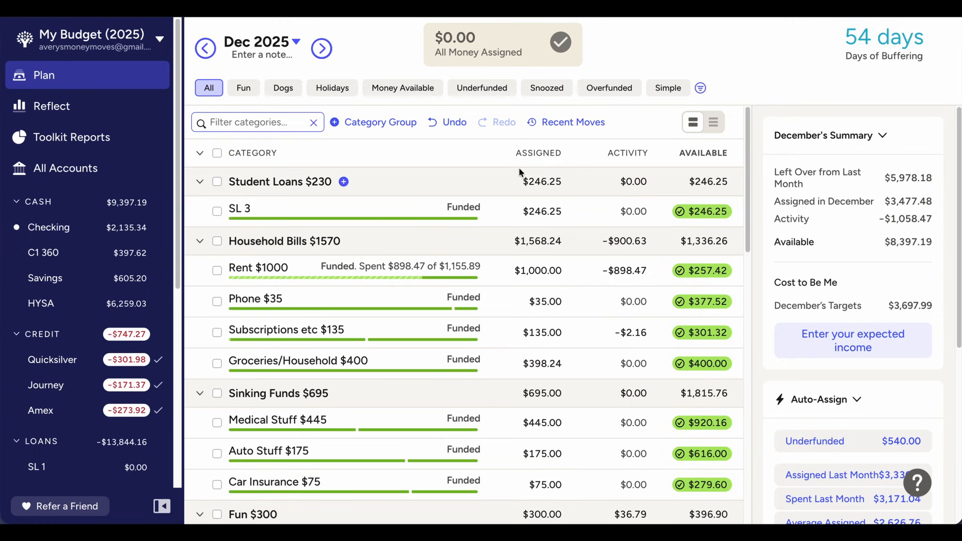
Set the assigned amount of the SL 3 student loan category to $115 for December 2025
scroll(677, 347, "down", 3)
scroll(677, 347, "up", 3)
scroll(677, 347, "down", 1)
scroll(677, 347, "up", 1)
left_click(549, 213)
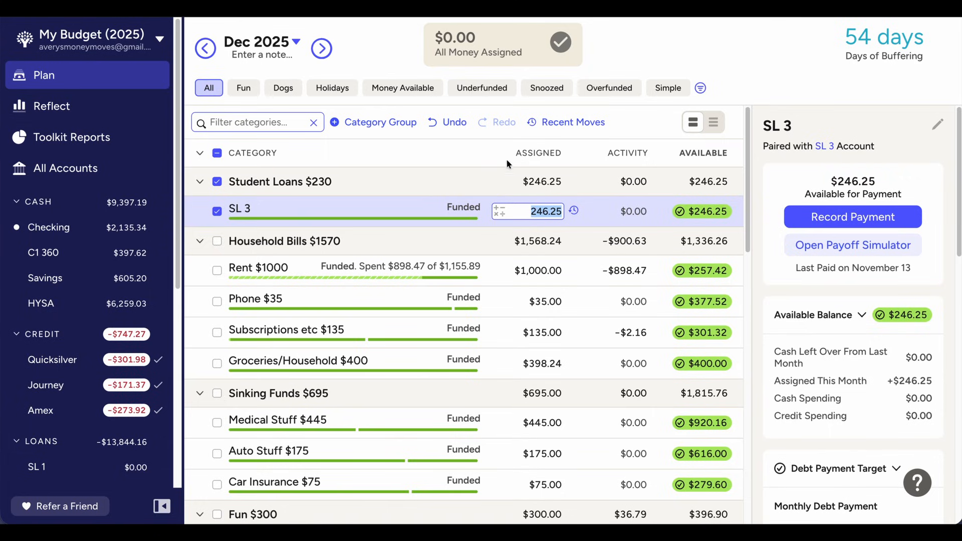
type("115")
key("Return")
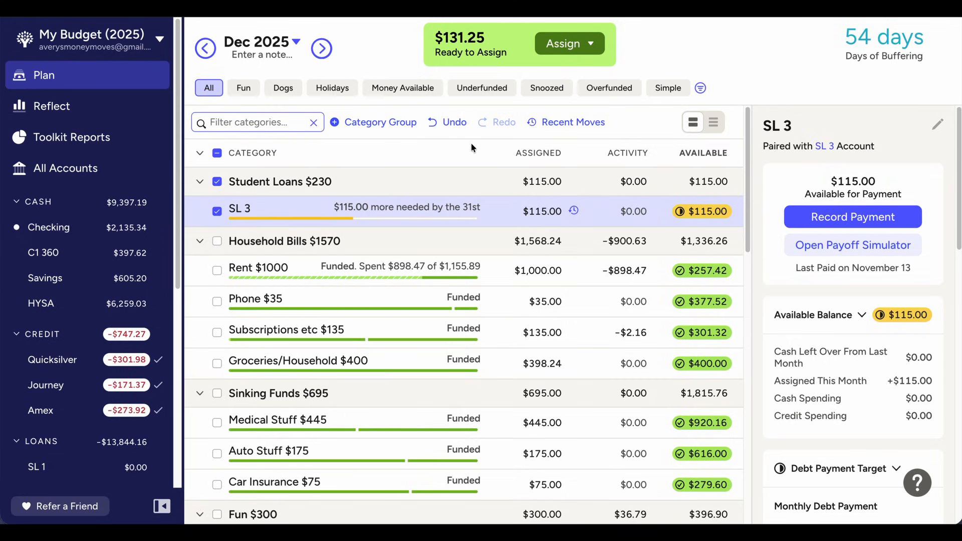
Assign $230 to the SL 3 student loan category in December 2025
scroll(471, 143, "down", 15)
scroll(66, 309, "down", 1)
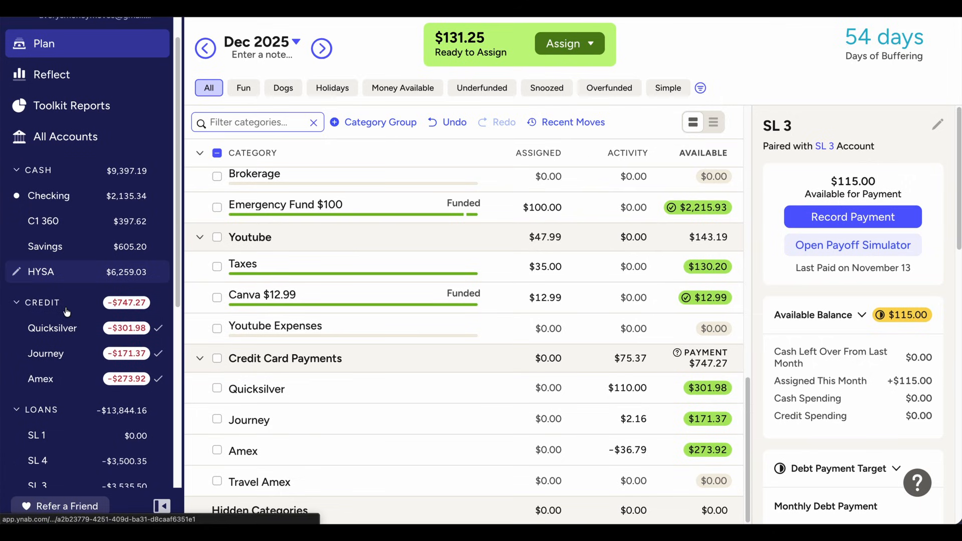
scroll(415, 372, "up", 4)
scroll(415, 372, "up", 4)
scroll(418, 370, "down", 5)
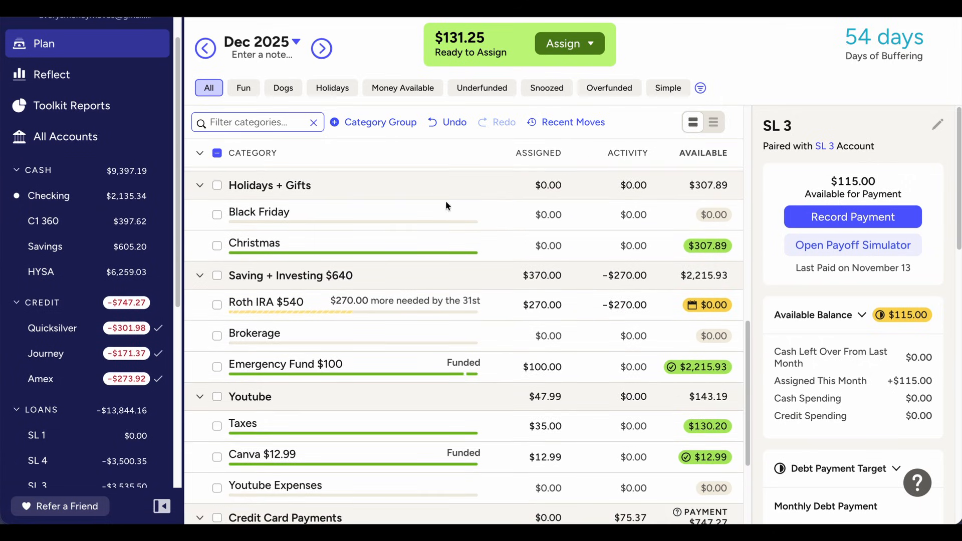
scroll(446, 200, "up", 12)
left_click(512, 207)
type("230")
key("Return")
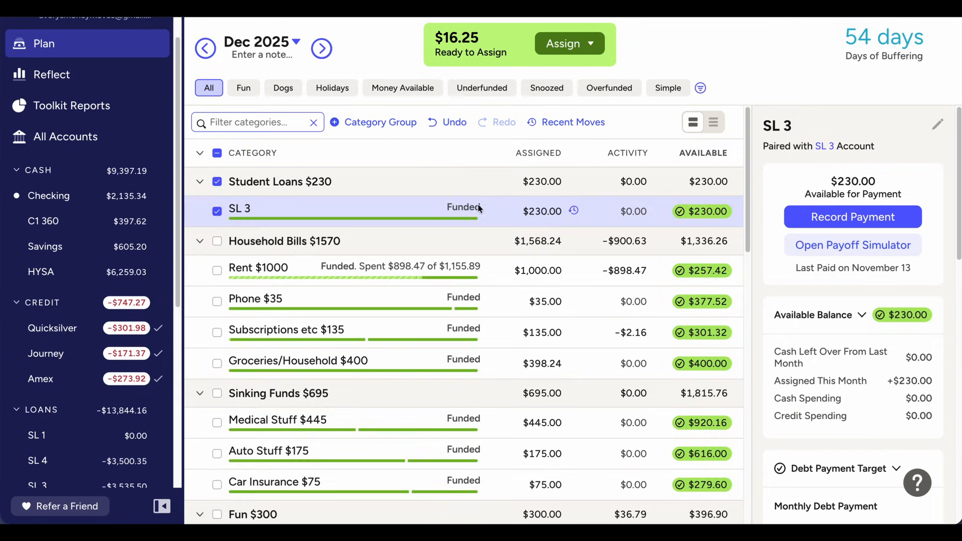
Add $3.90 to the assigned amount of the Fun / Spending Money category in December 2025
scroll(479, 242, "down", 20)
scroll(479, 240, "up", 3)
scroll(479, 241, "up", 12)
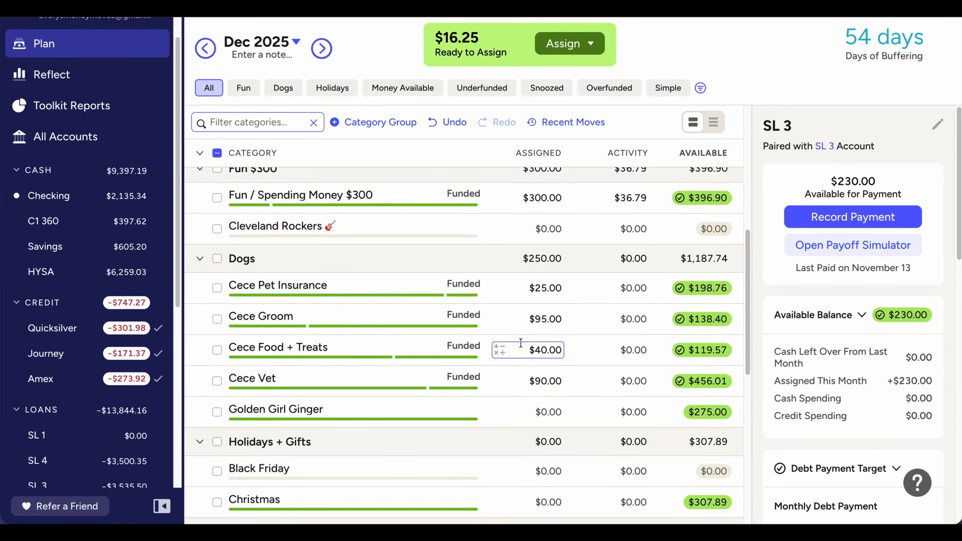
scroll(521, 343, "up", 2)
scroll(521, 343, "up", 4)
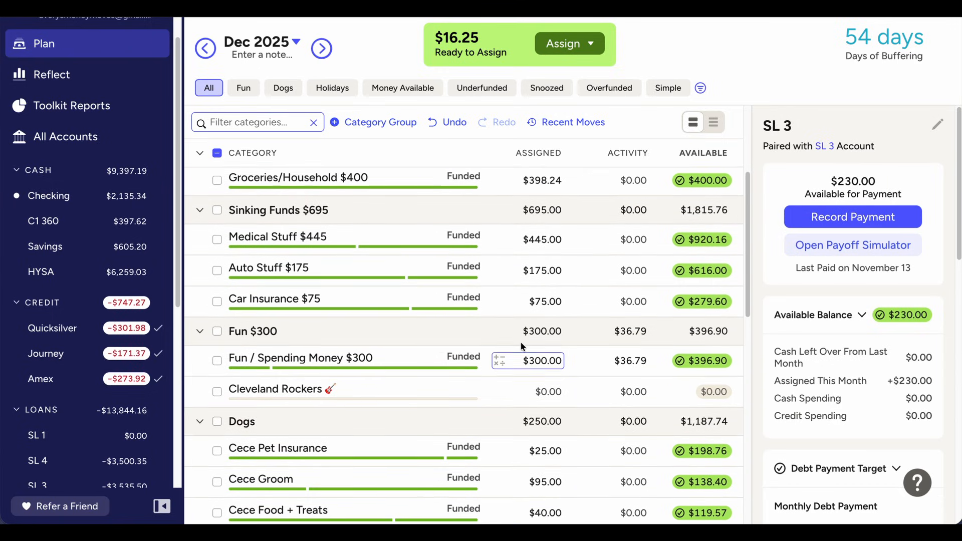
scroll(521, 345, "up", 3)
left_click(544, 438)
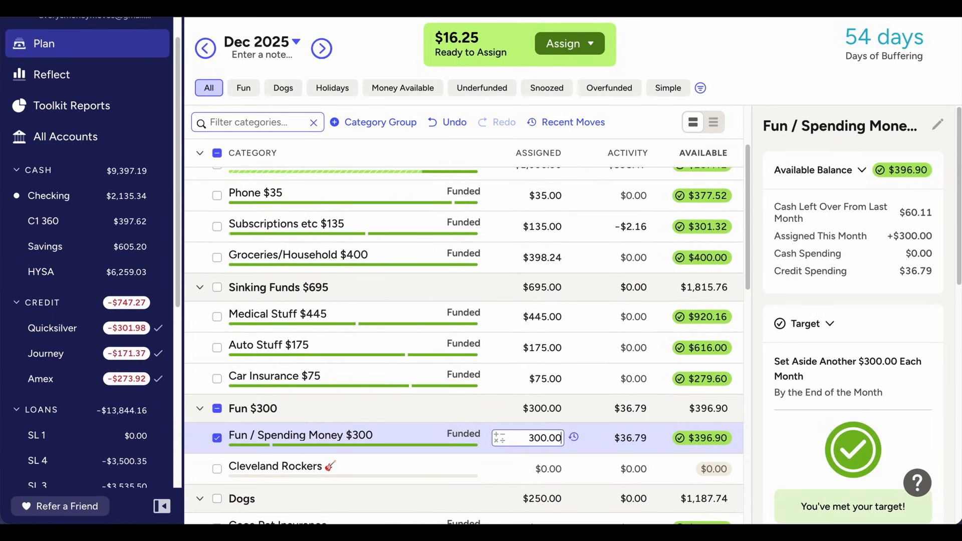
type("+3.90")
key("Return")
Correct the assigned amount of the Fun / Spending Money category to $303.10
scroll(524, 401, "up", 1)
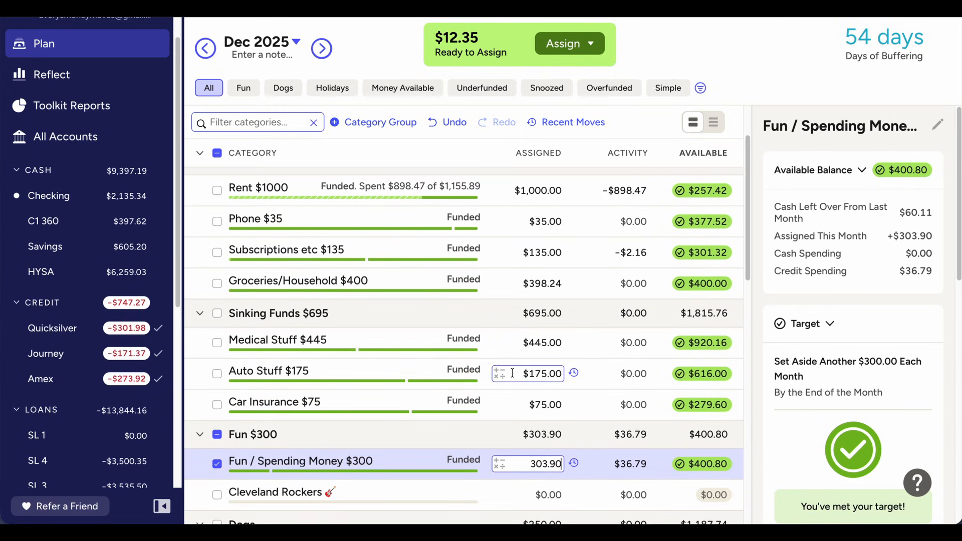
key("BackSpace")
key("BackSpace")
type("10")
key("Return")
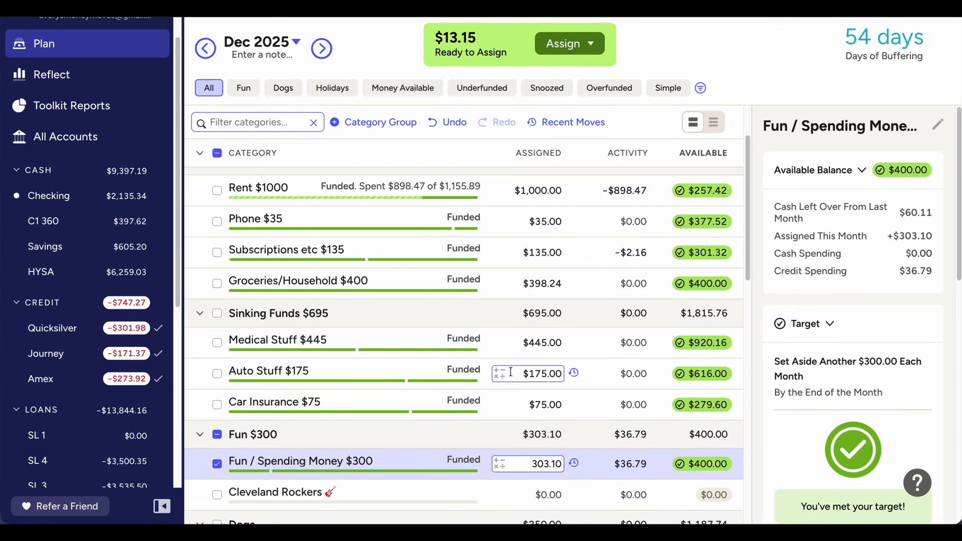
Add the remaining $13.15 to the assigned amount of the Roth IRA category in the Saving + Investing group for December 2025
scroll(452, 273, "up", 1)
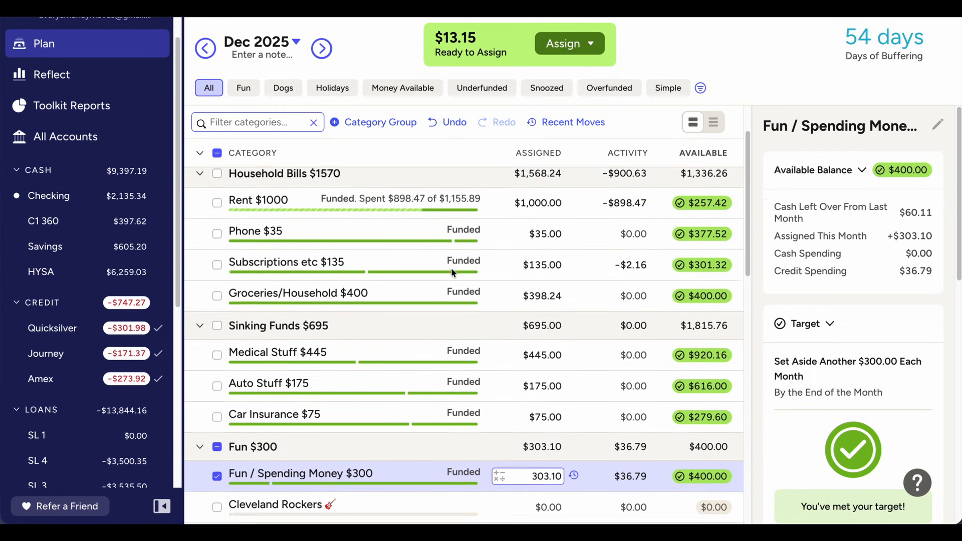
scroll(452, 273, "up", 3)
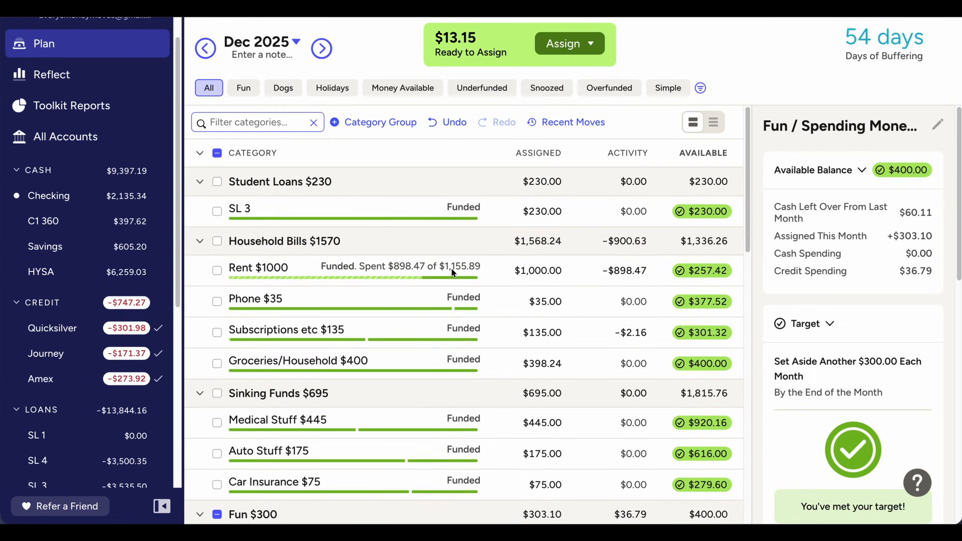
scroll(452, 273, "down", 1)
scroll(451, 268, "down", 15)
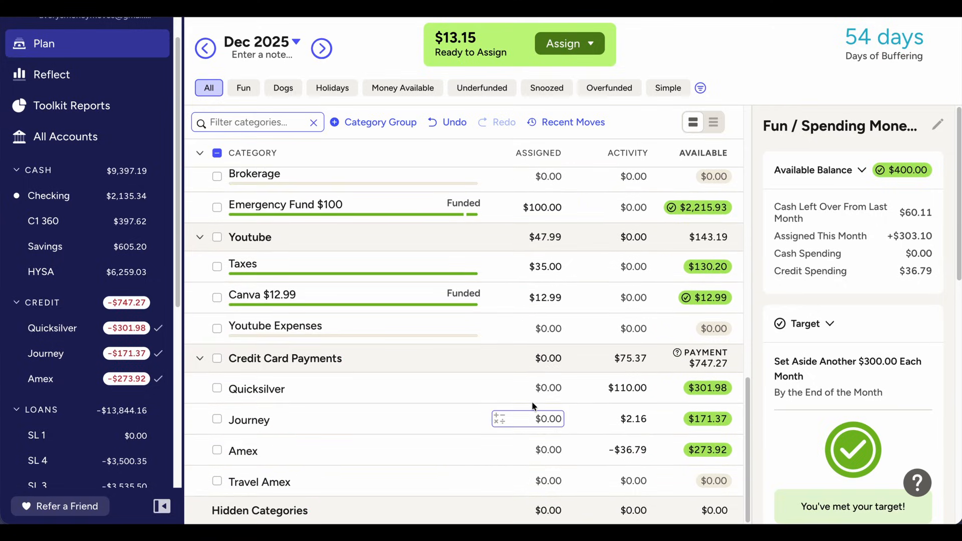
scroll(531, 402, "up", 6)
left_click(536, 294)
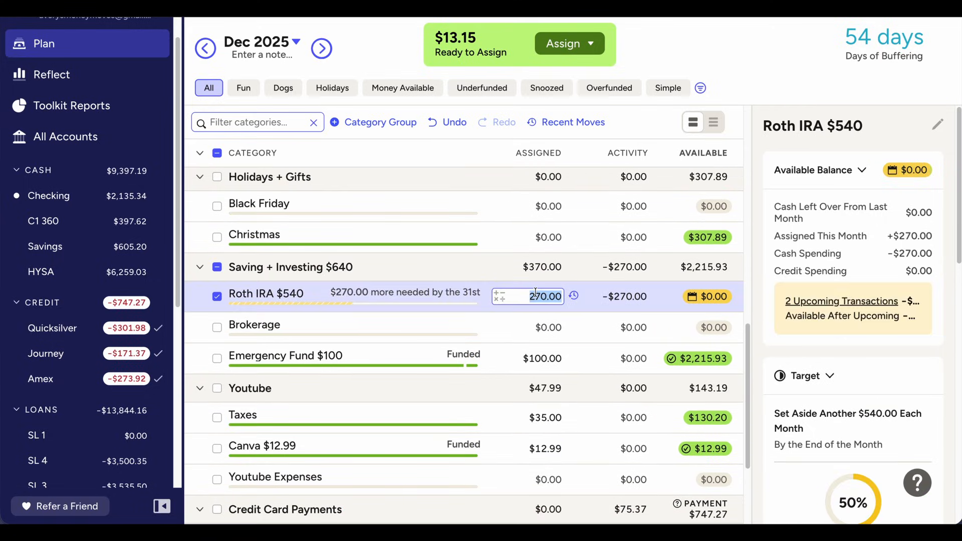
key("Right")
type("+13.15")
key("Return")
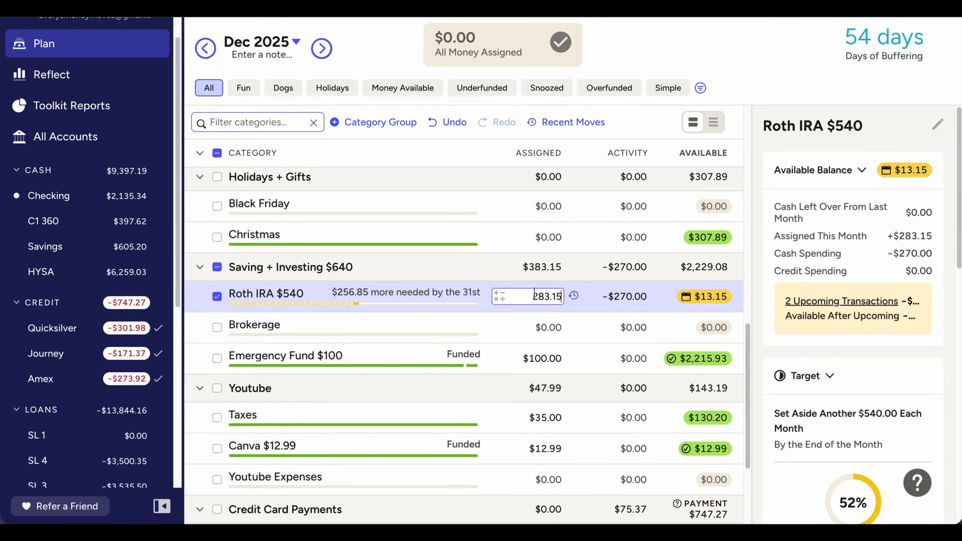
scroll(101, 199, "up", 1)
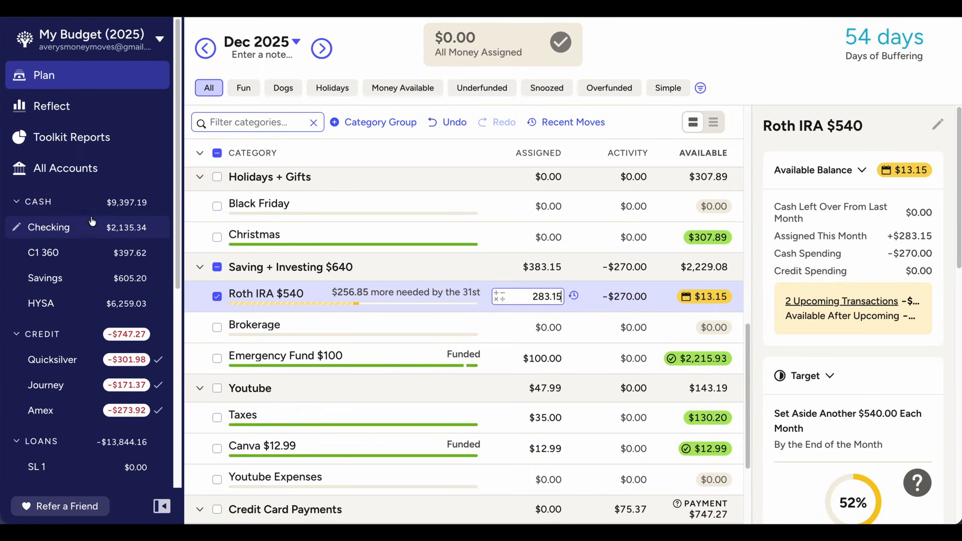